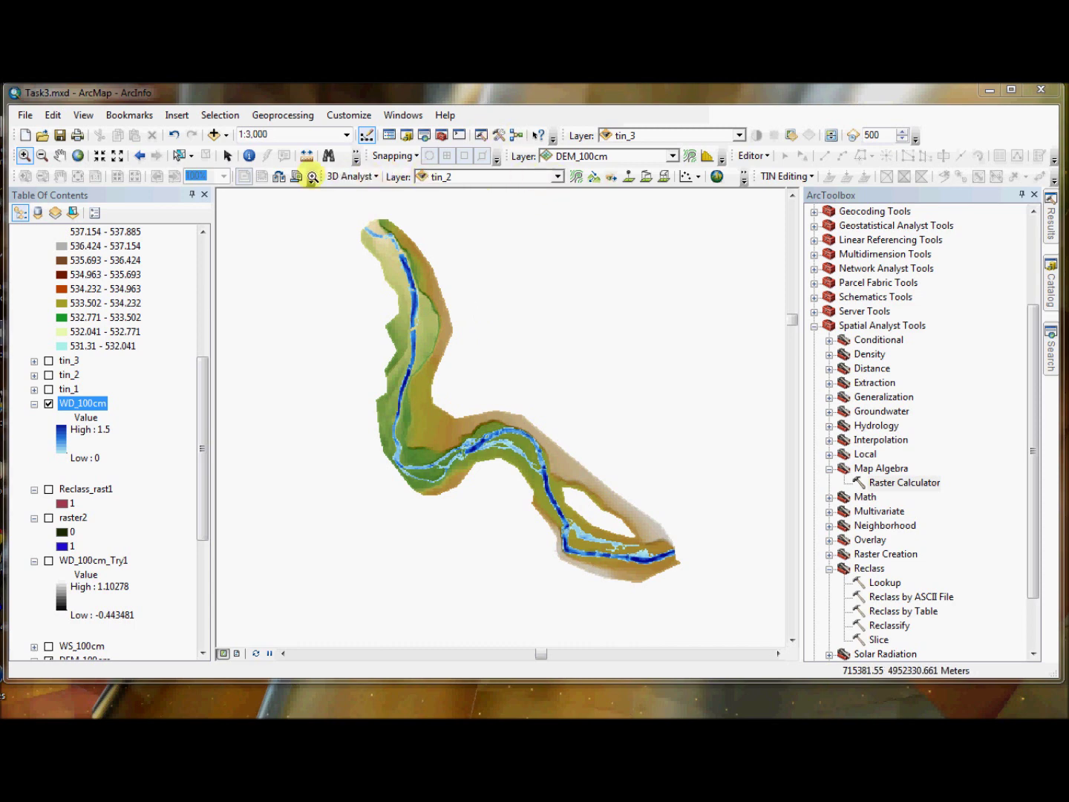
Hide the 3D Analyst toolbar, turn it back on and dock it among the toolbars above the map.
drag(318, 179, 310, 221)
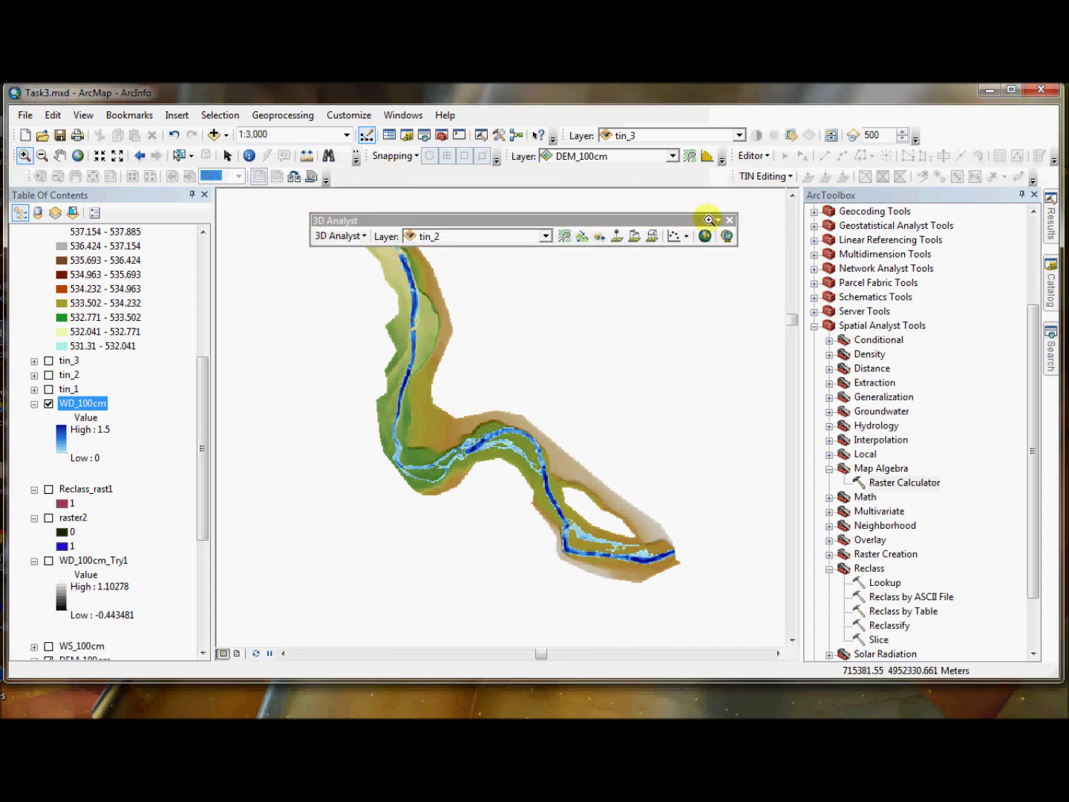
click(730, 221)
right_click(530, 172)
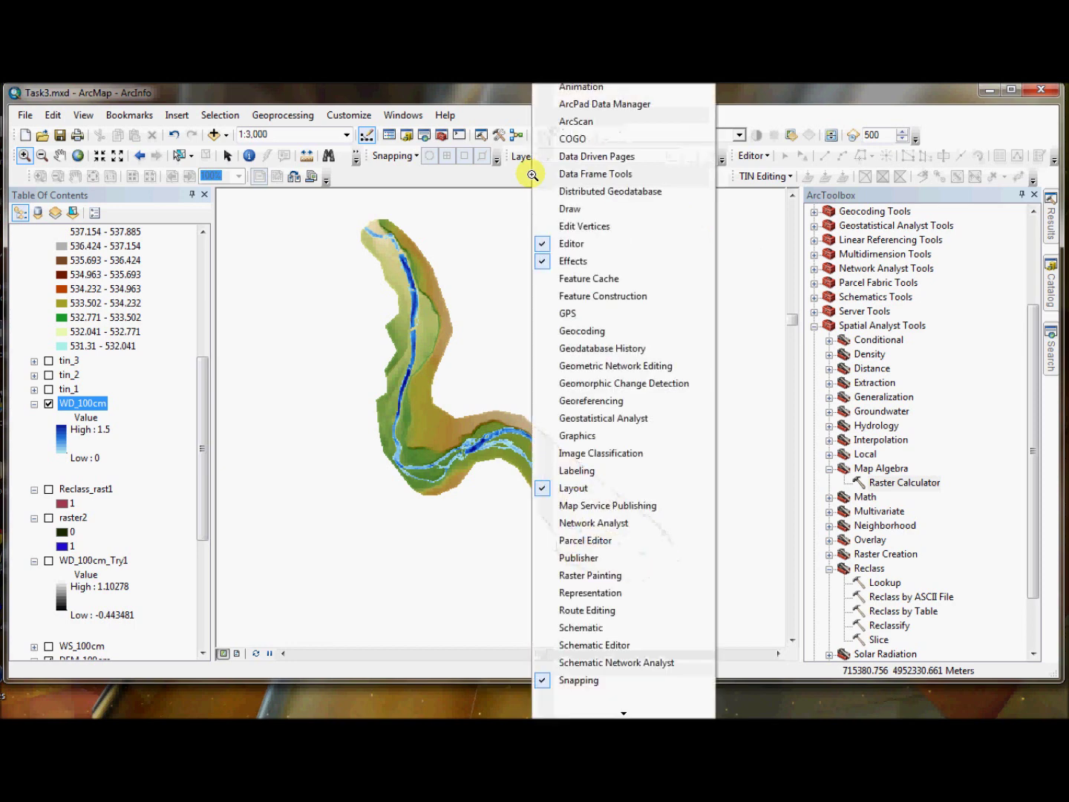
click(582, 87)
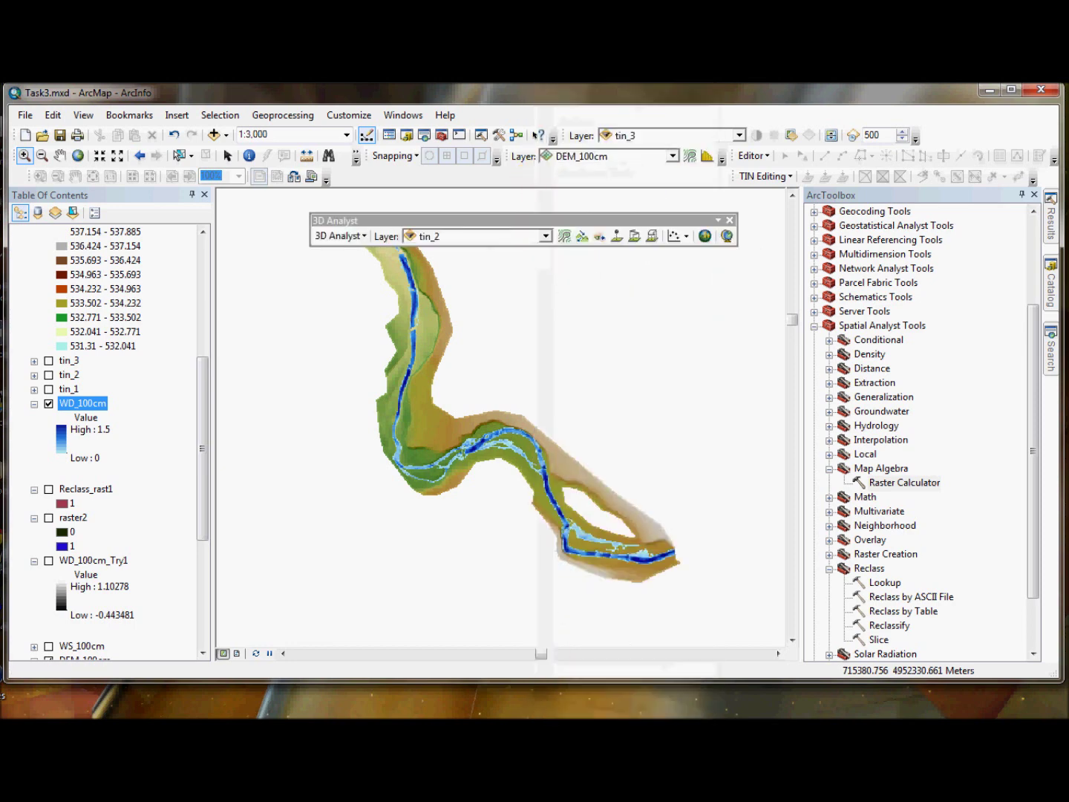
drag(483, 212, 503, 176)
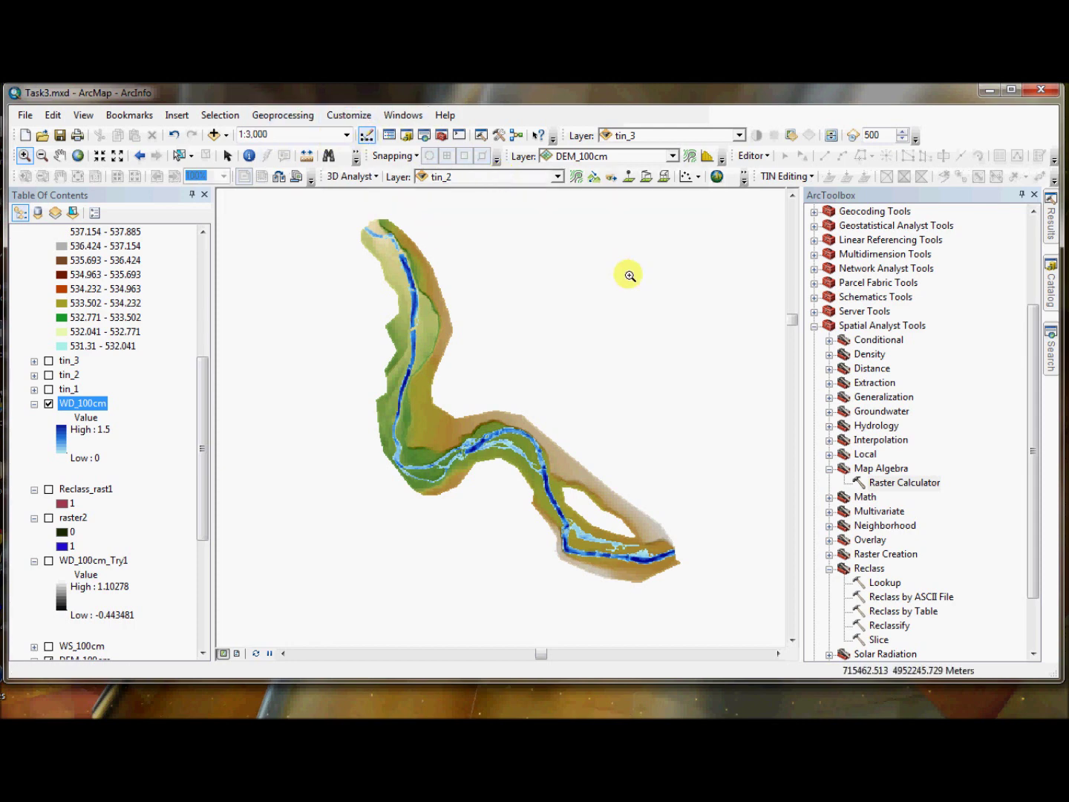
Choose DEM_100cm as the 3D Analyst surface and start an Interpolate Line along the river channel from its northwestern end.
click(558, 176)
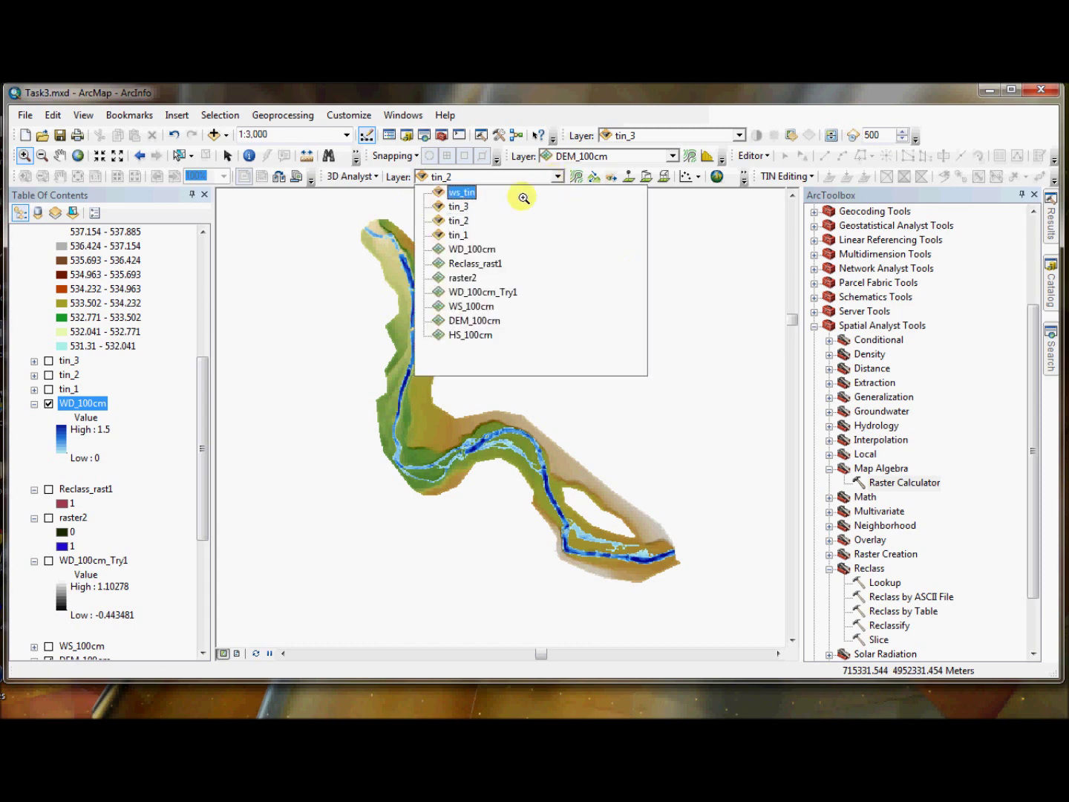
click(481, 321)
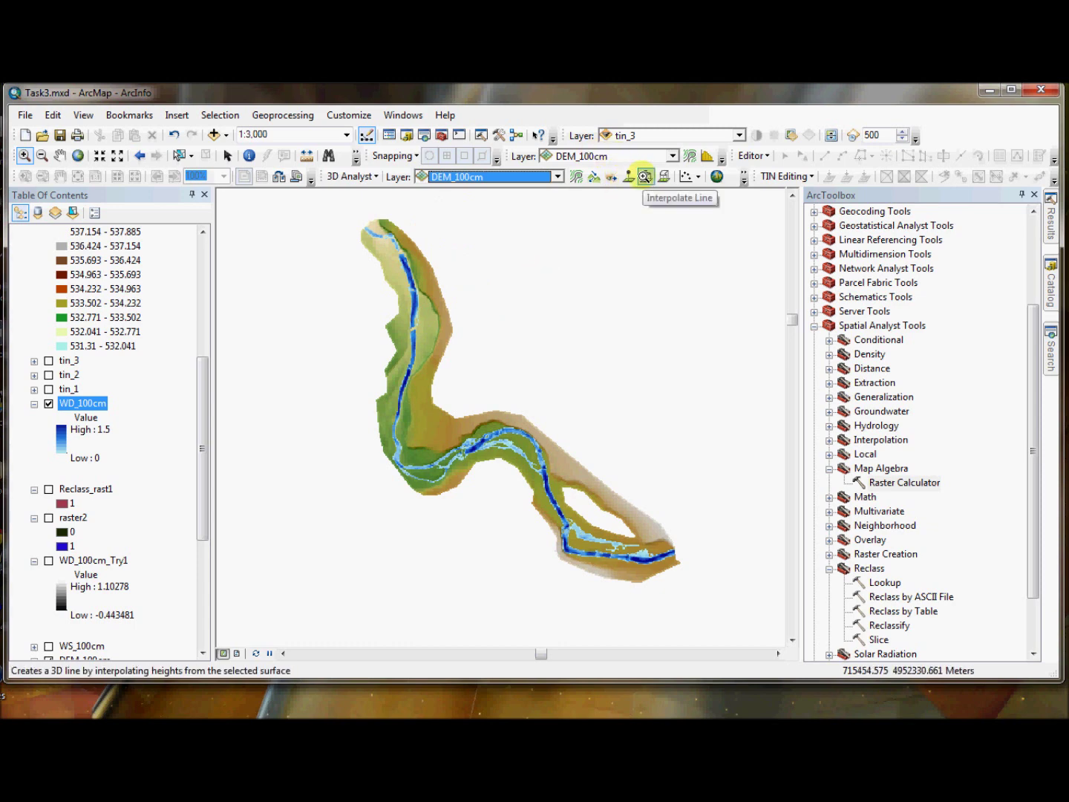
click(644, 176)
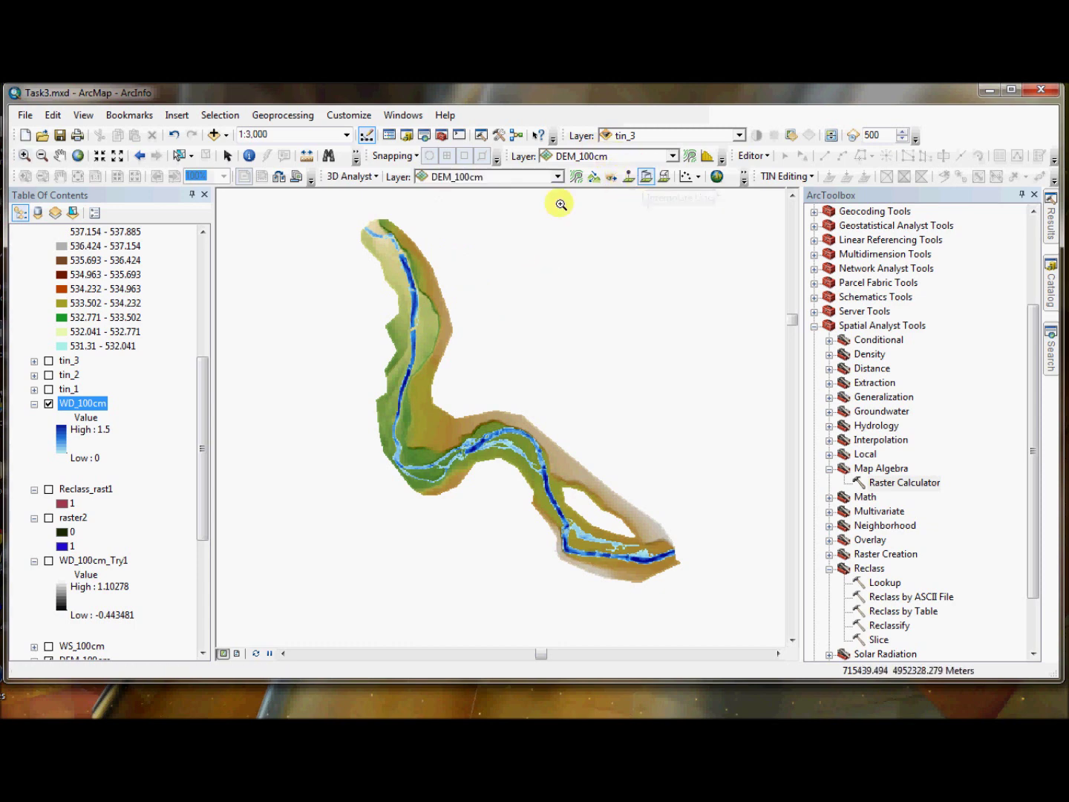
scroll(362, 259, up, 2)
scroll(362, 259, down, 5)
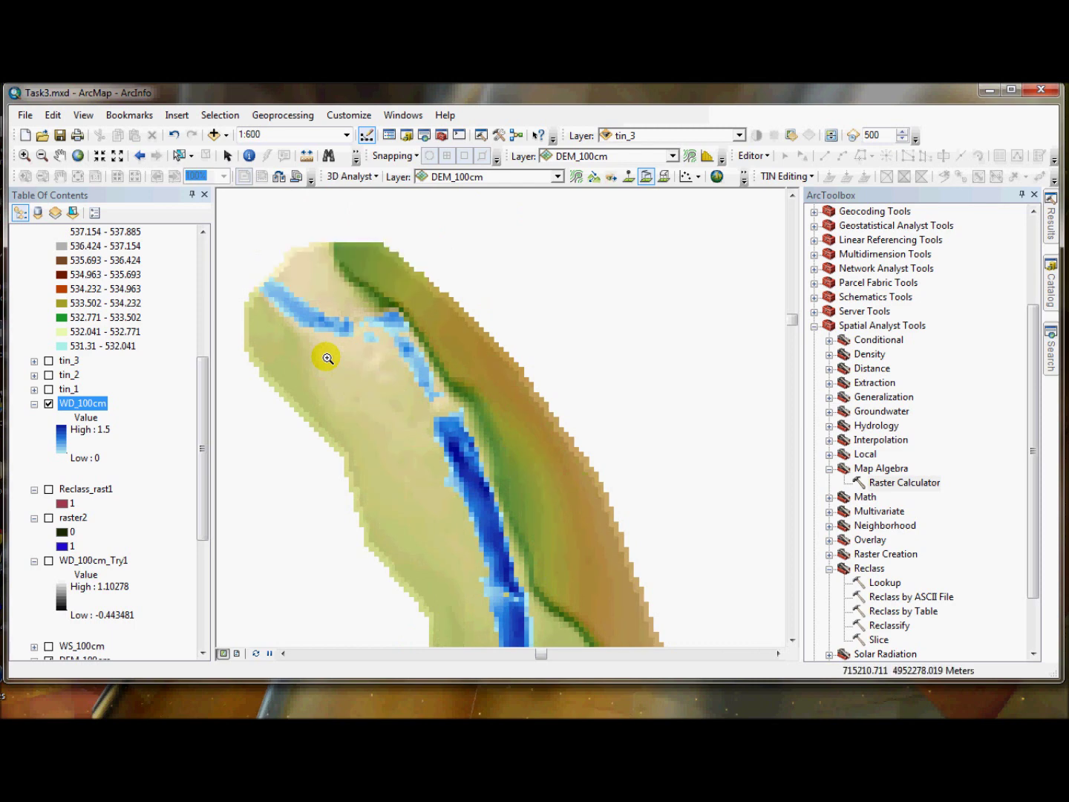
click(265, 284)
click(316, 321)
click(354, 324)
click(387, 317)
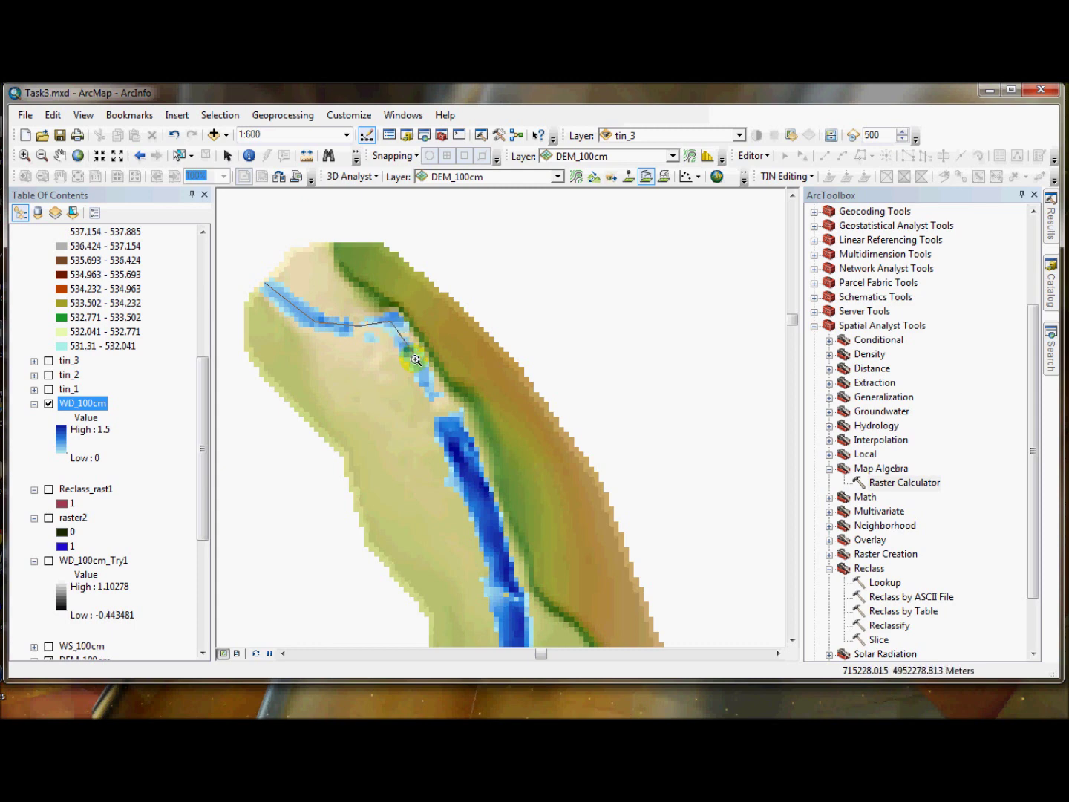
click(484, 489)
Continue the interpolated line south along the deepest water of the long, narrow reach toward the southwestern bend.
drag(536, 592, 536, 221)
click(524, 290)
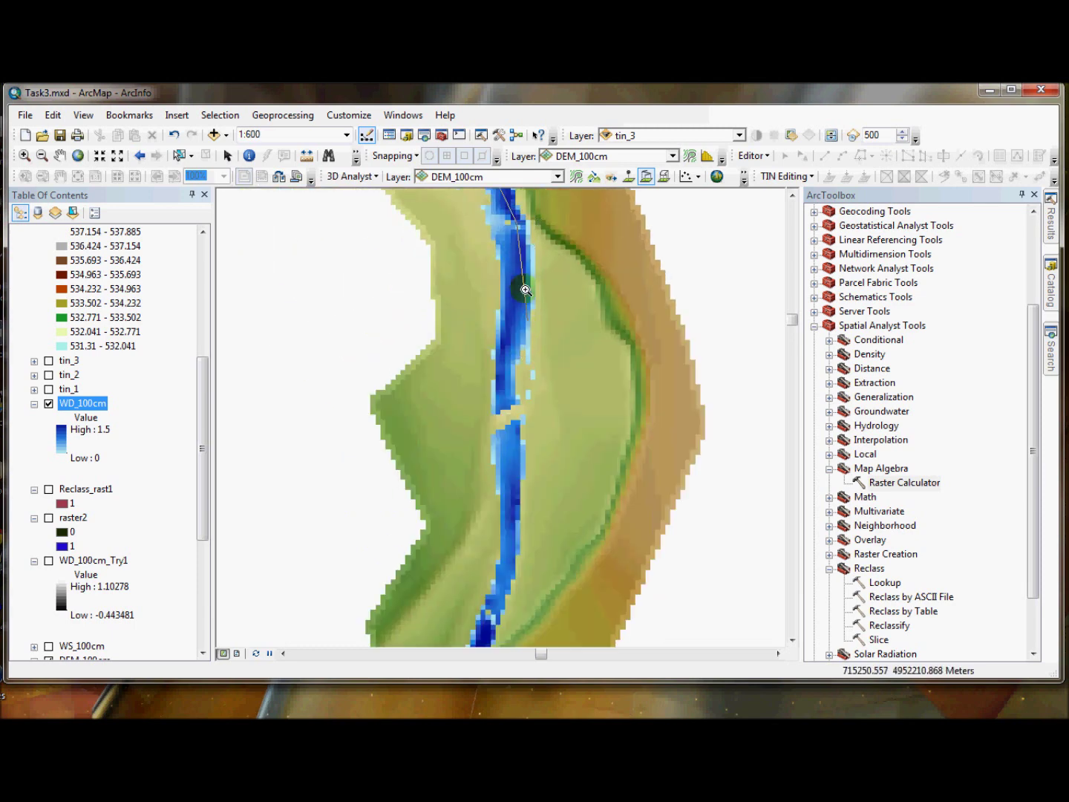
click(510, 342)
click(501, 411)
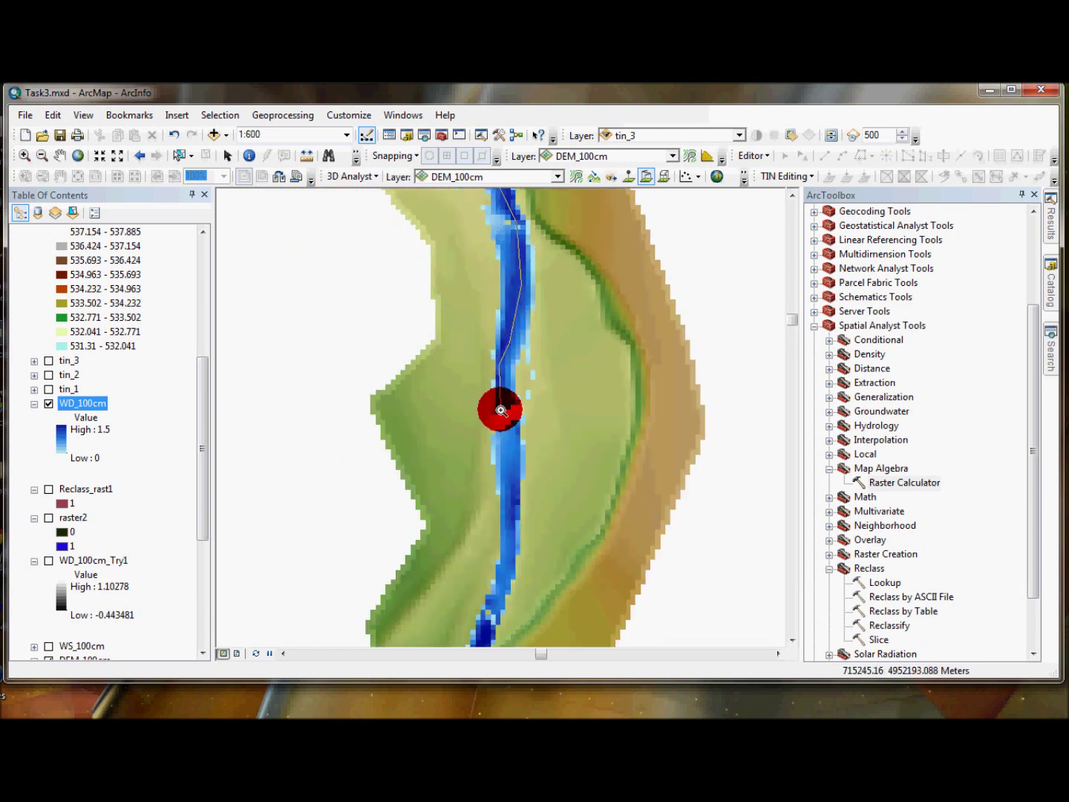
click(501, 596)
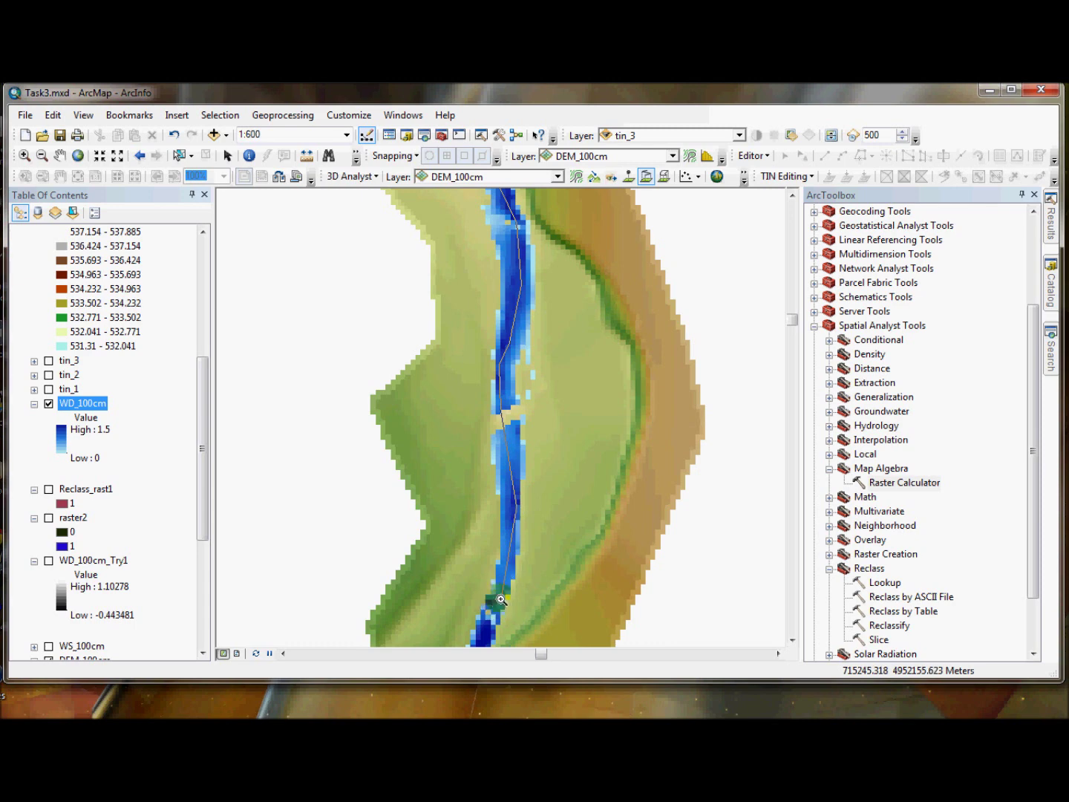
drag(520, 582, 689, 244)
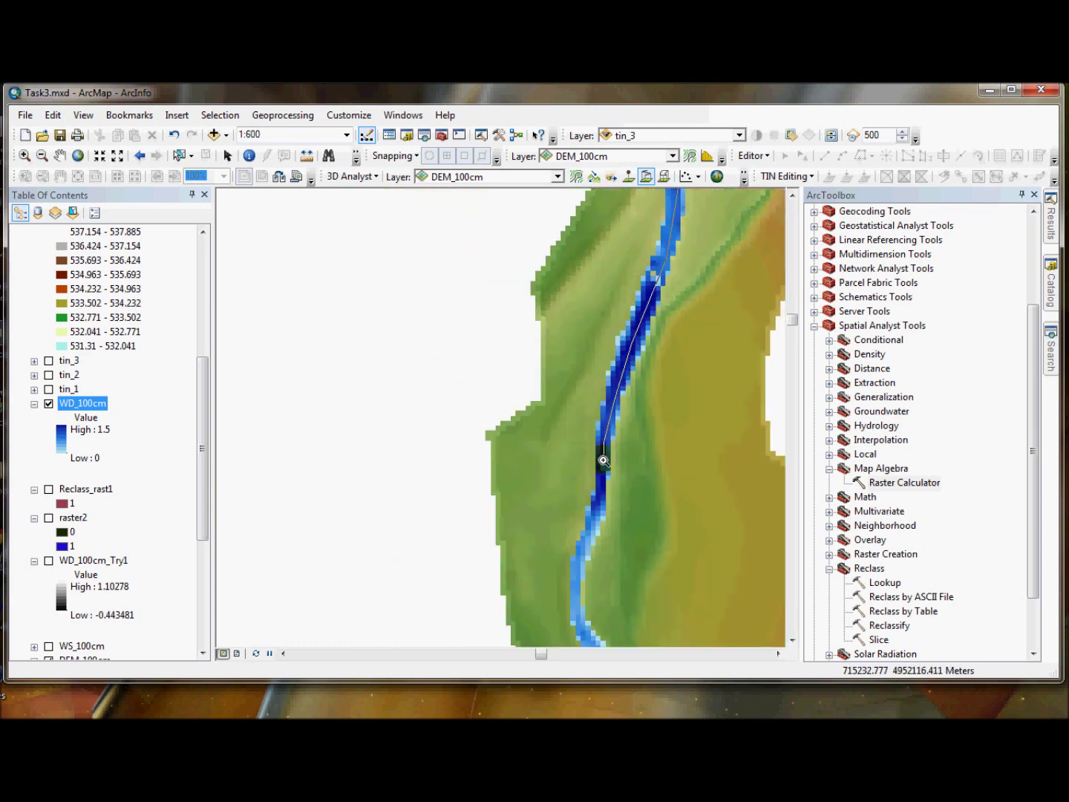
click(577, 609)
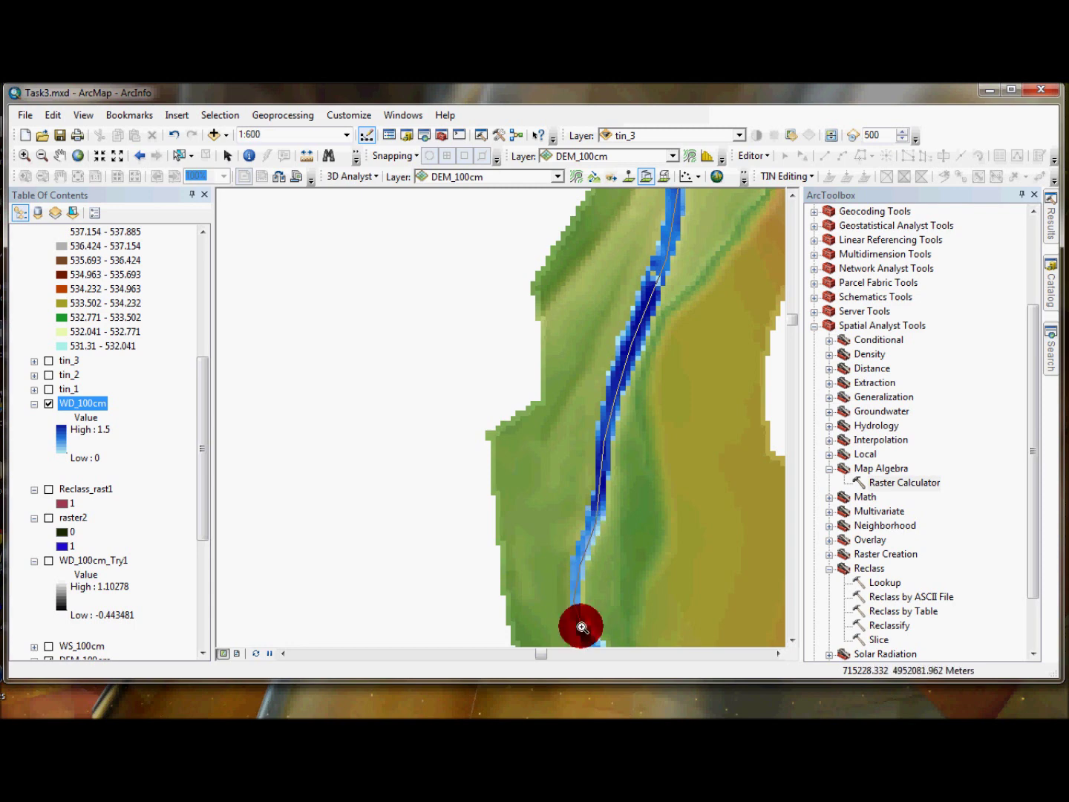
Extend the interpolated line around the southwestern bend and along the northern branch of the split channel.
drag(578, 611, 469, 319)
click(490, 356)
click(474, 413)
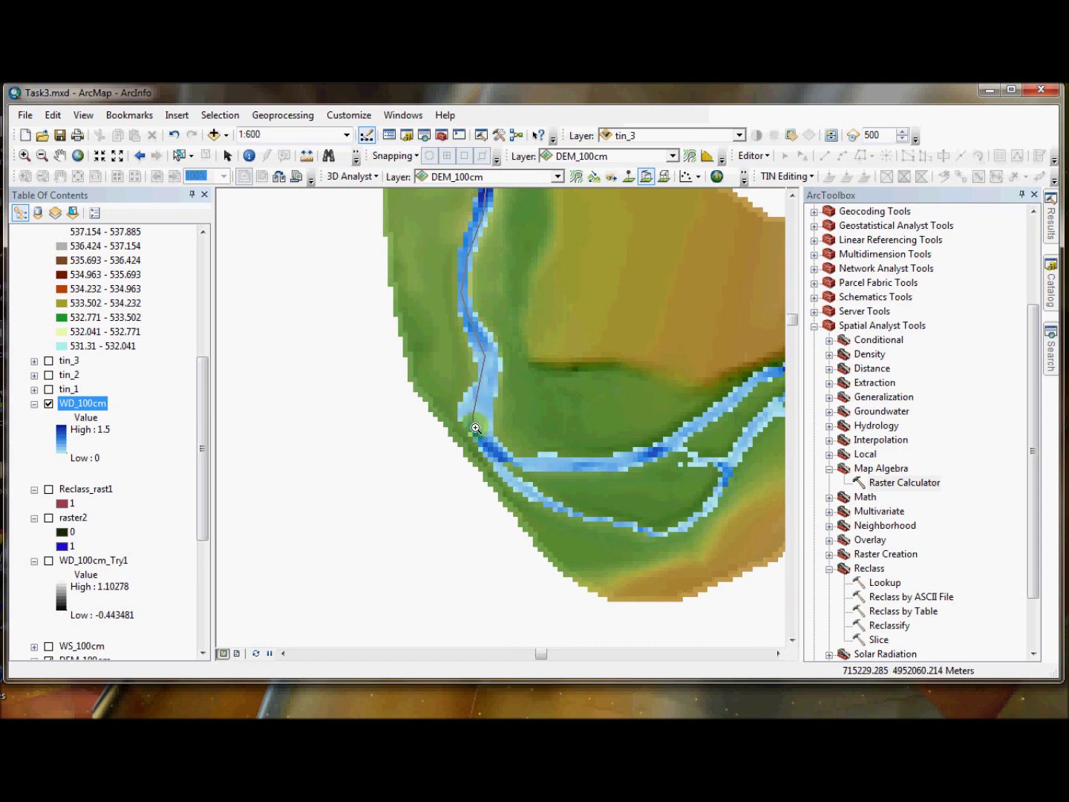
click(495, 455)
scroll(596, 504, down, 1)
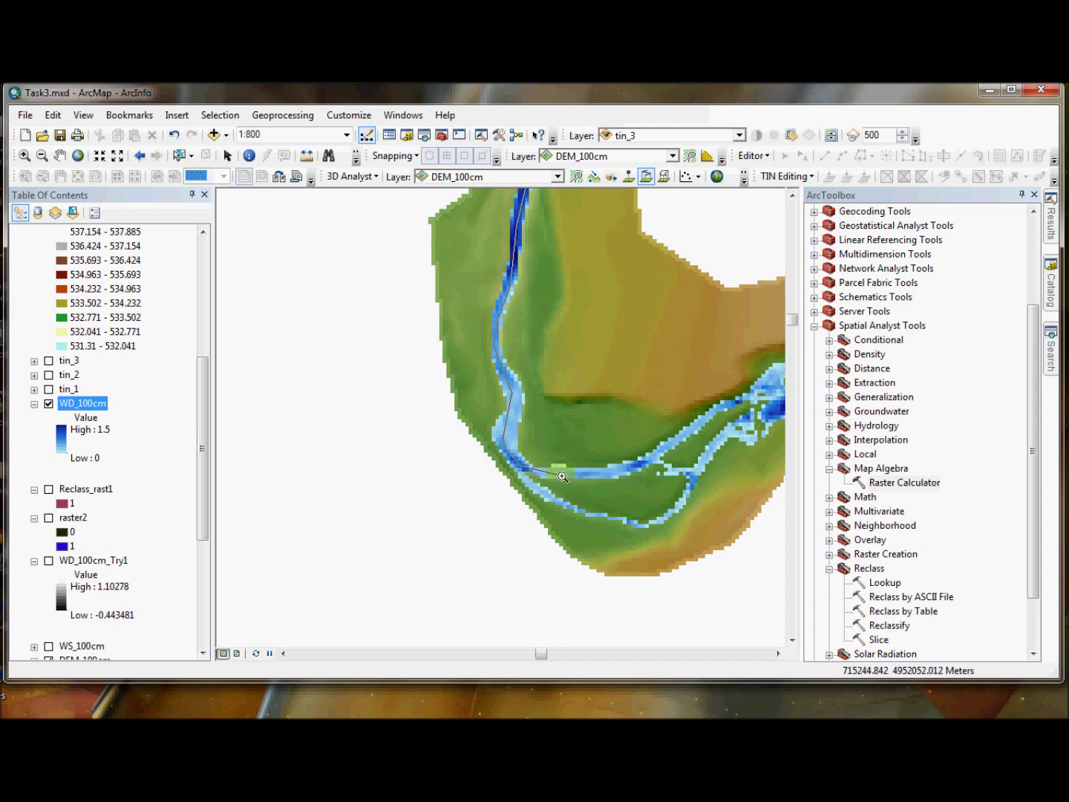
click(531, 472)
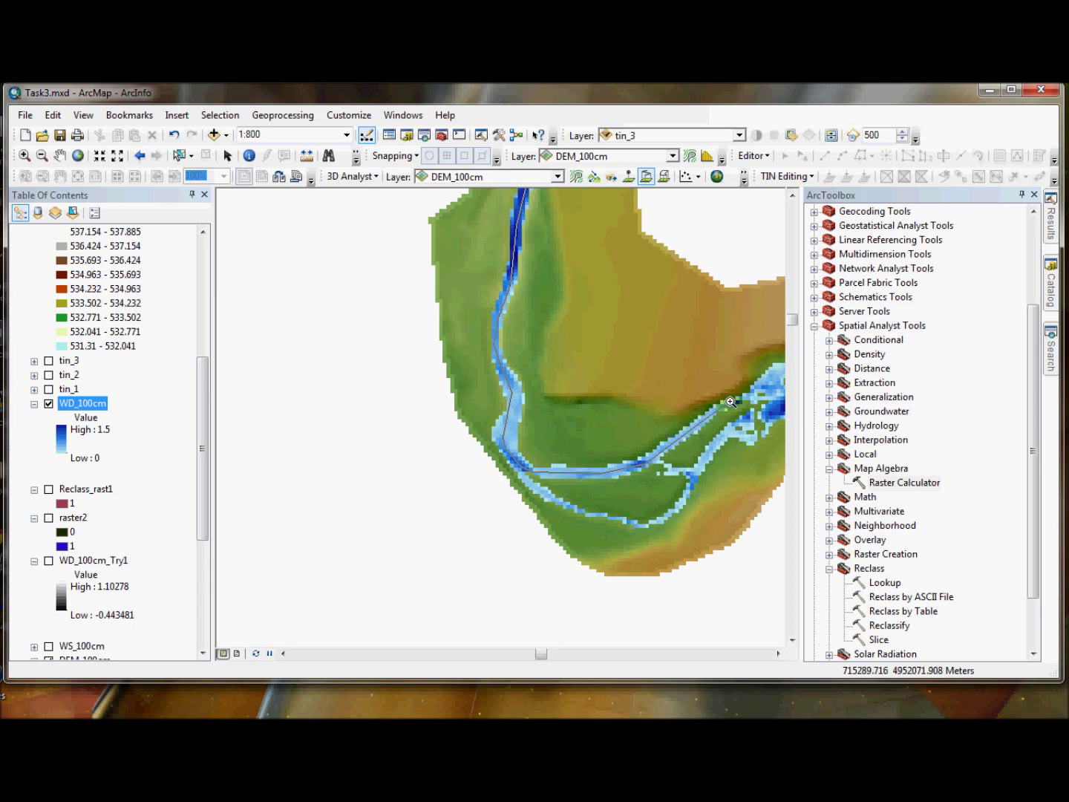
Extend the interpolated line over the arched middle bend, following the main outer channel to the deep southbound reach.
drag(761, 394, 386, 401)
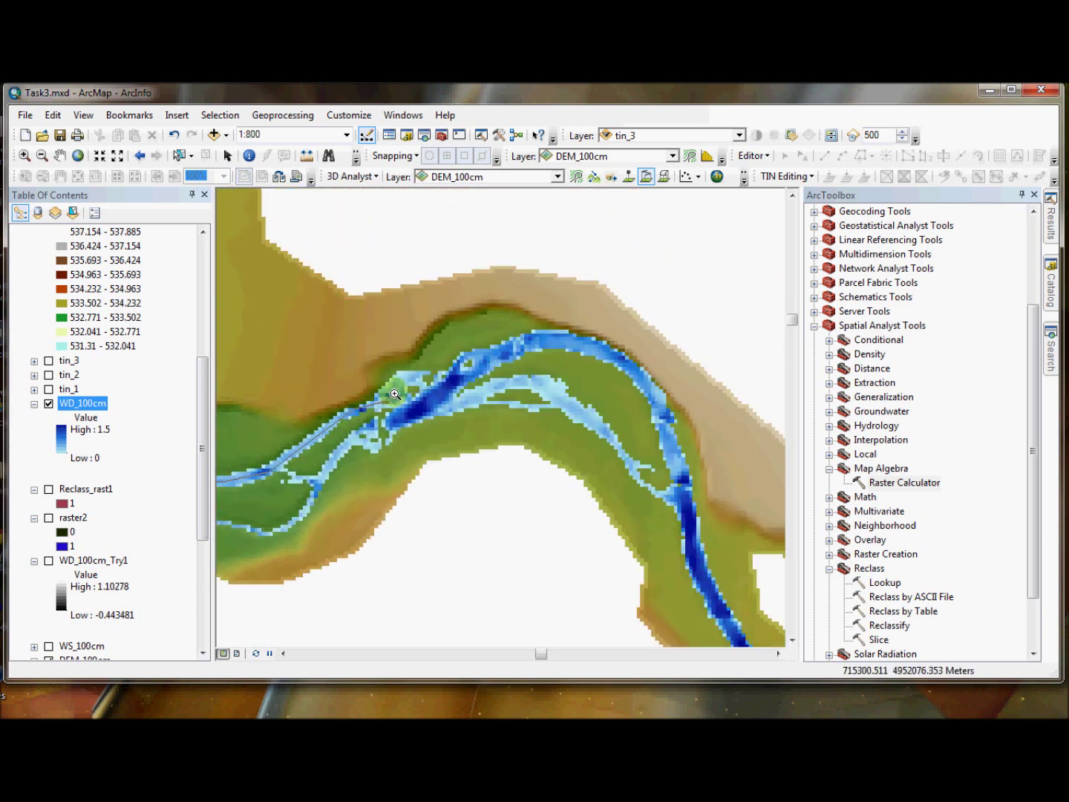
click(392, 399)
click(422, 404)
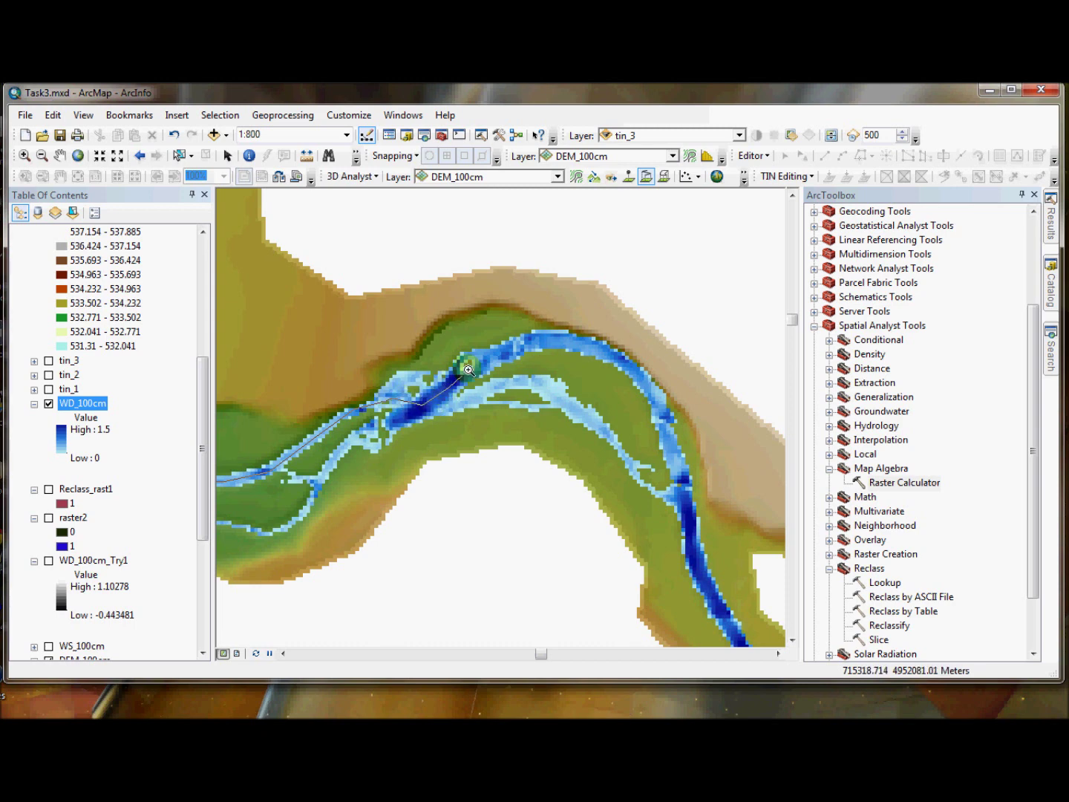
click(473, 369)
click(527, 346)
click(589, 347)
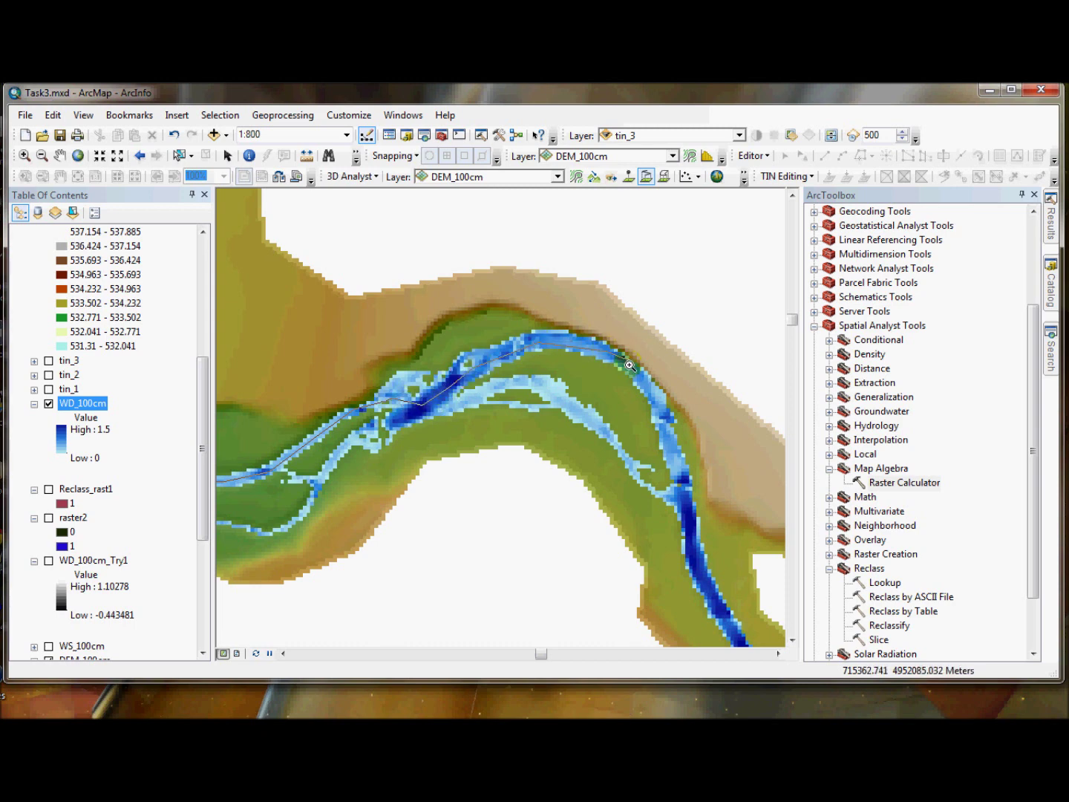
click(664, 410)
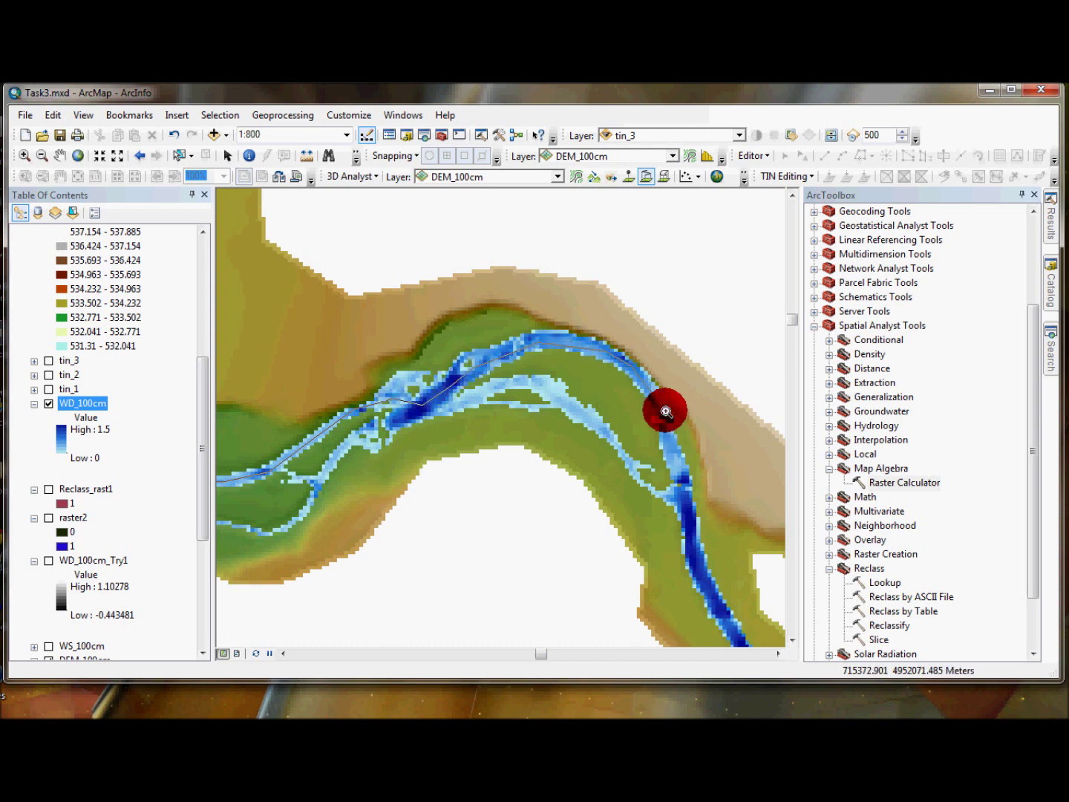
click(691, 501)
Trace the interpolated line through the sharp southern bend and finish it at the channel's southeastern end.
drag(712, 596, 483, 247)
click(537, 357)
click(536, 433)
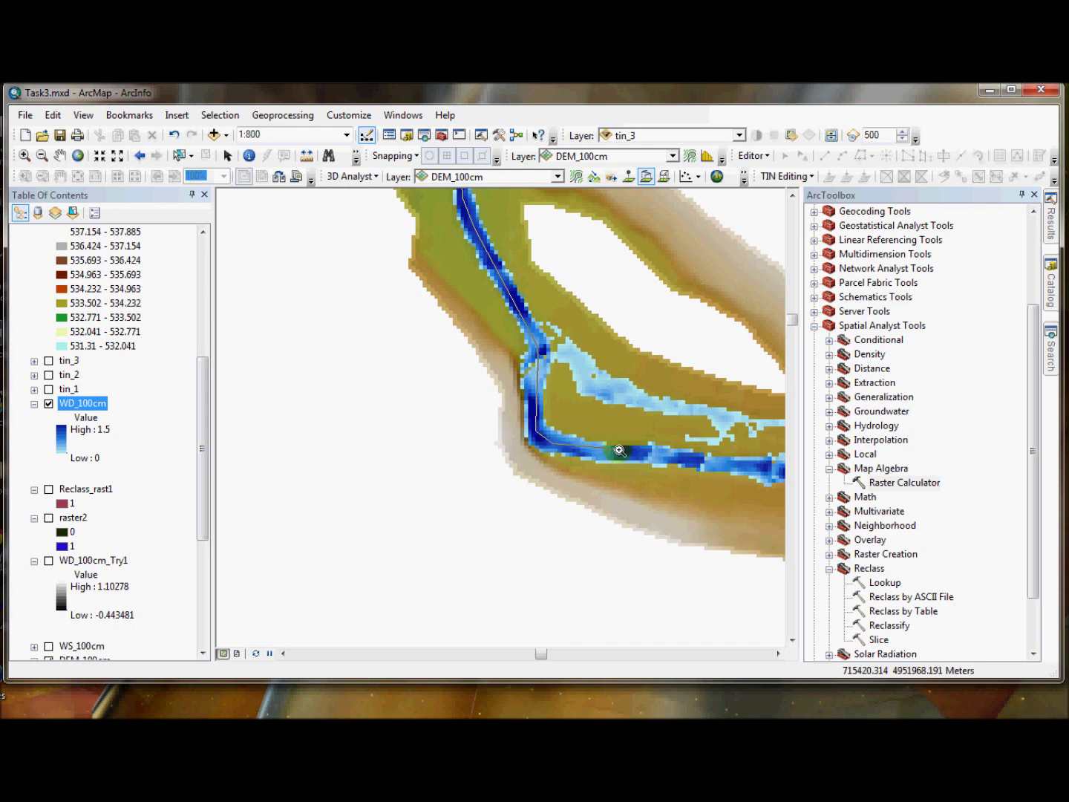
drag(690, 454, 441, 430)
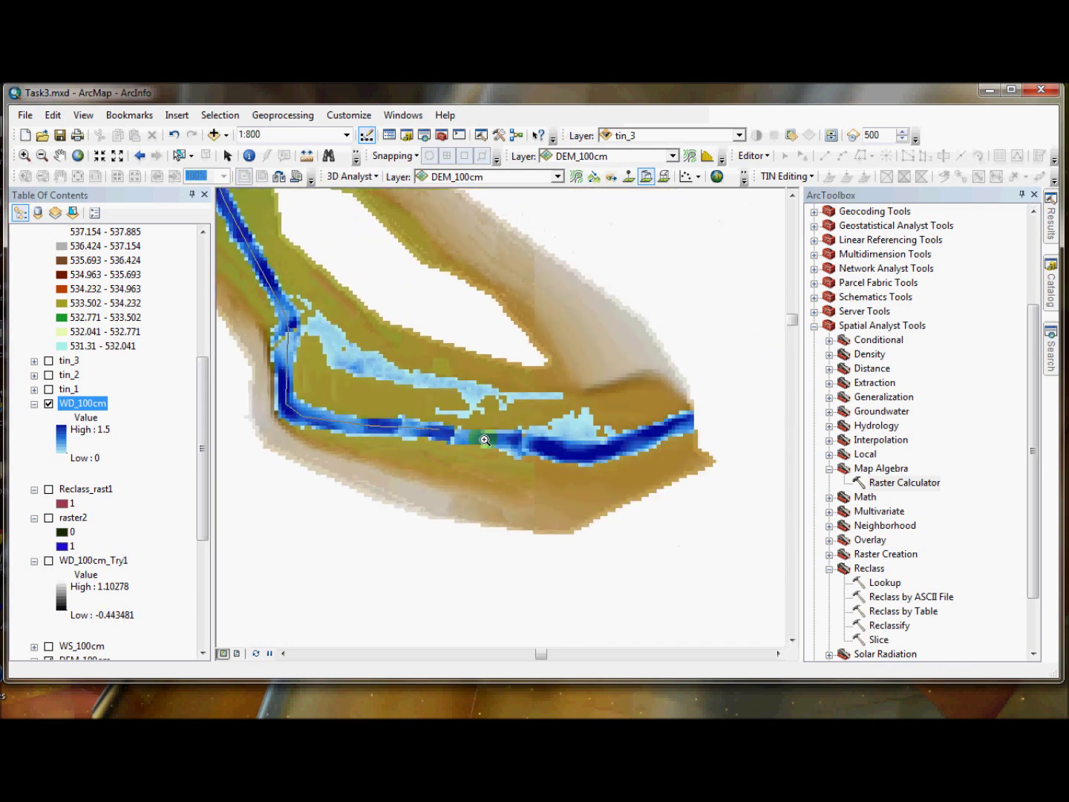
click(521, 439)
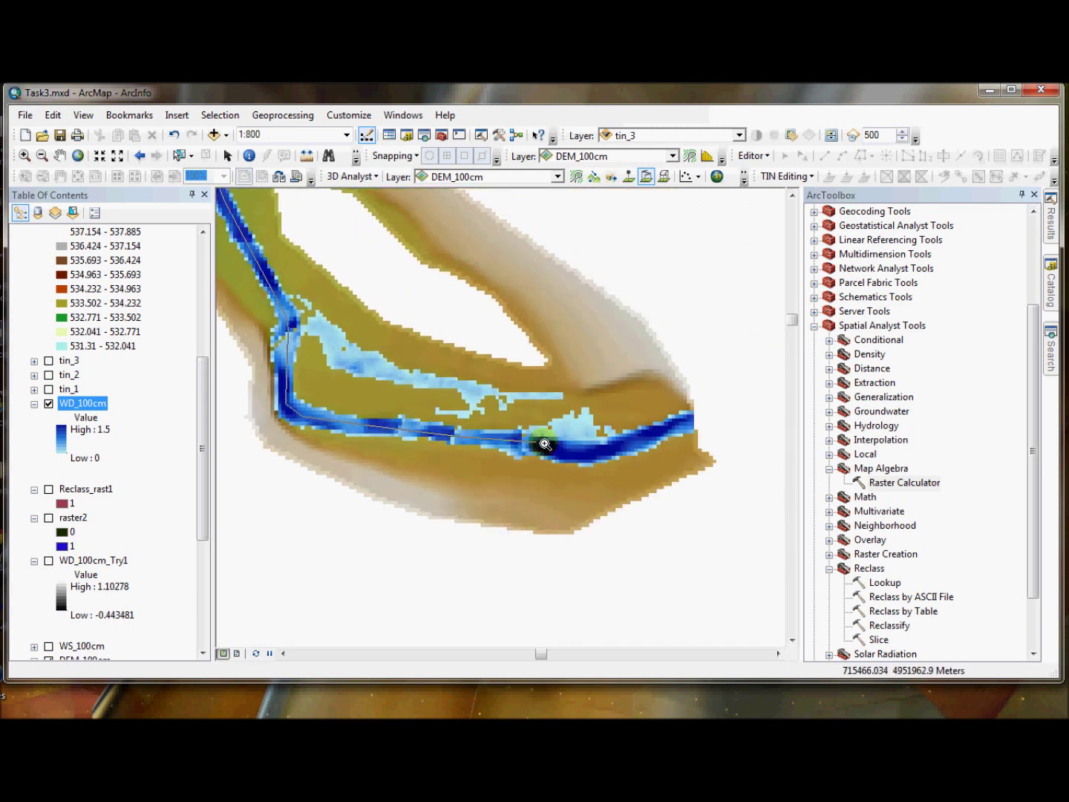
click(581, 454)
double_click(687, 421)
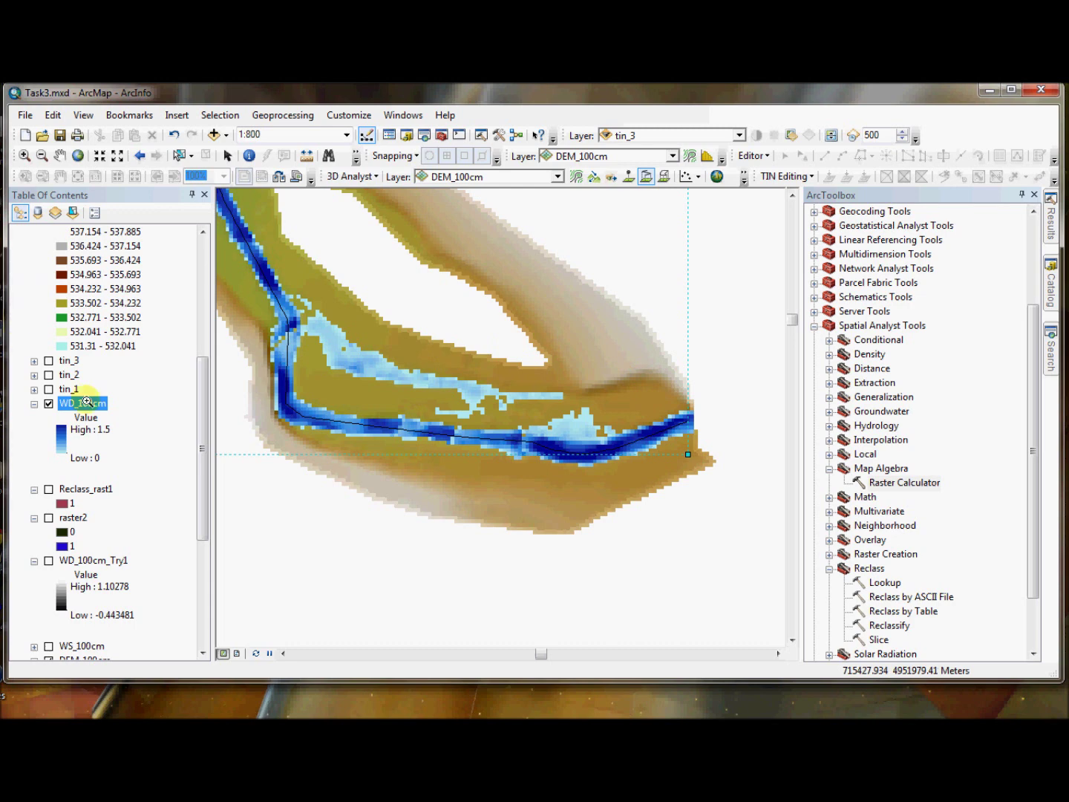
Create a profile graph from the interpolated channel line and widen the graph window.
right_click(73, 400)
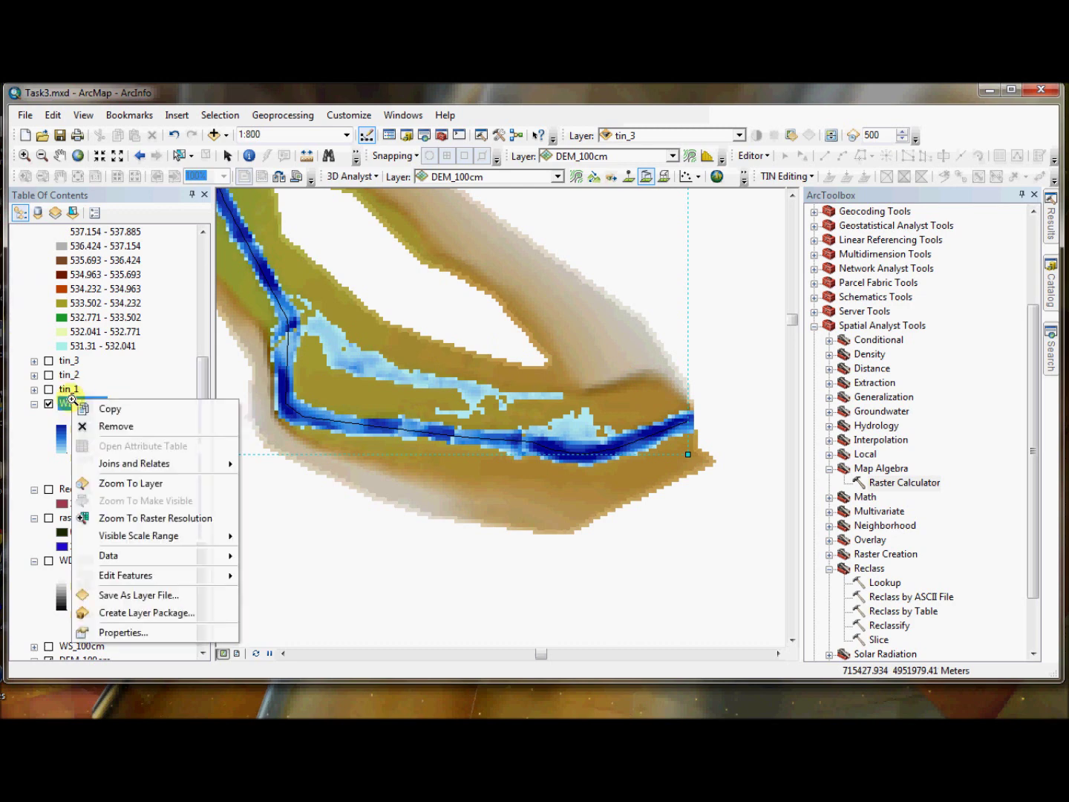
click(143, 483)
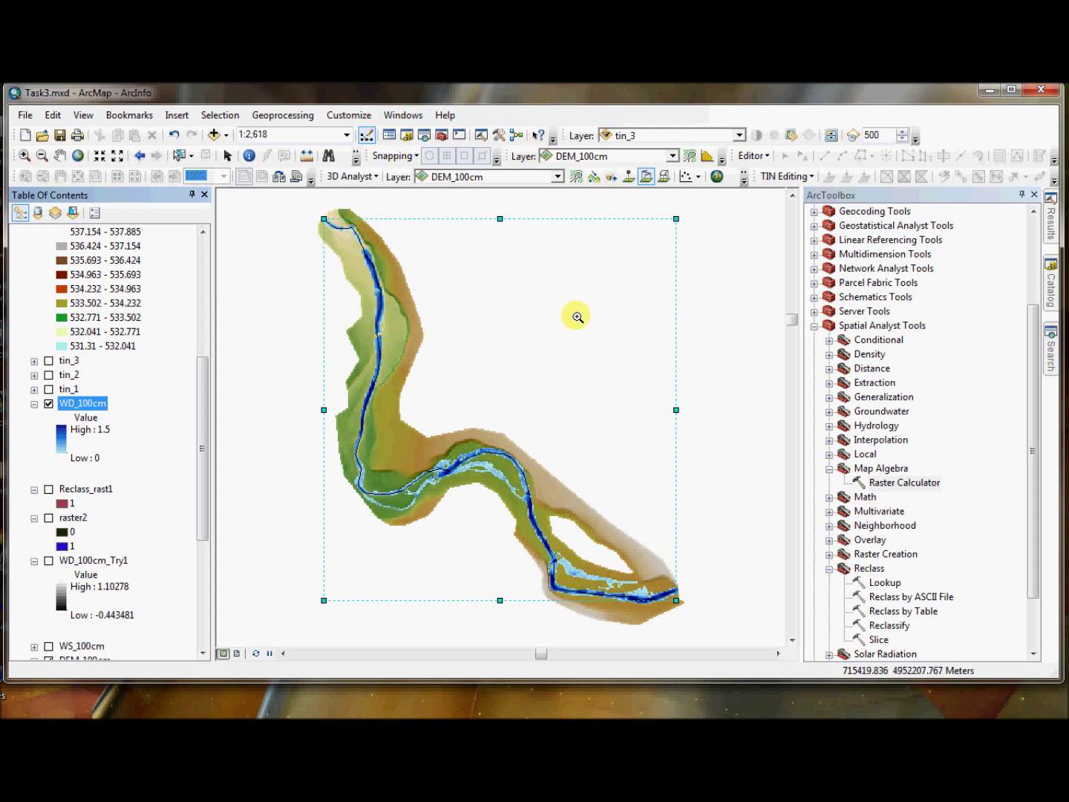
click(647, 177)
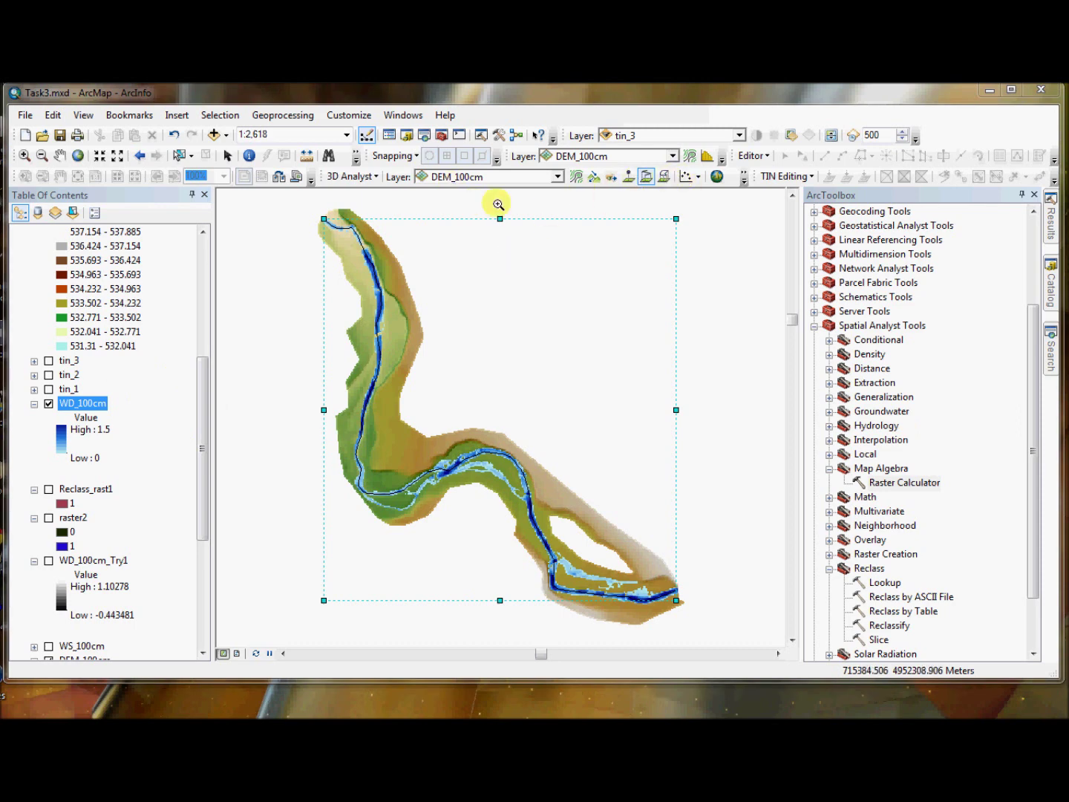
click(700, 178)
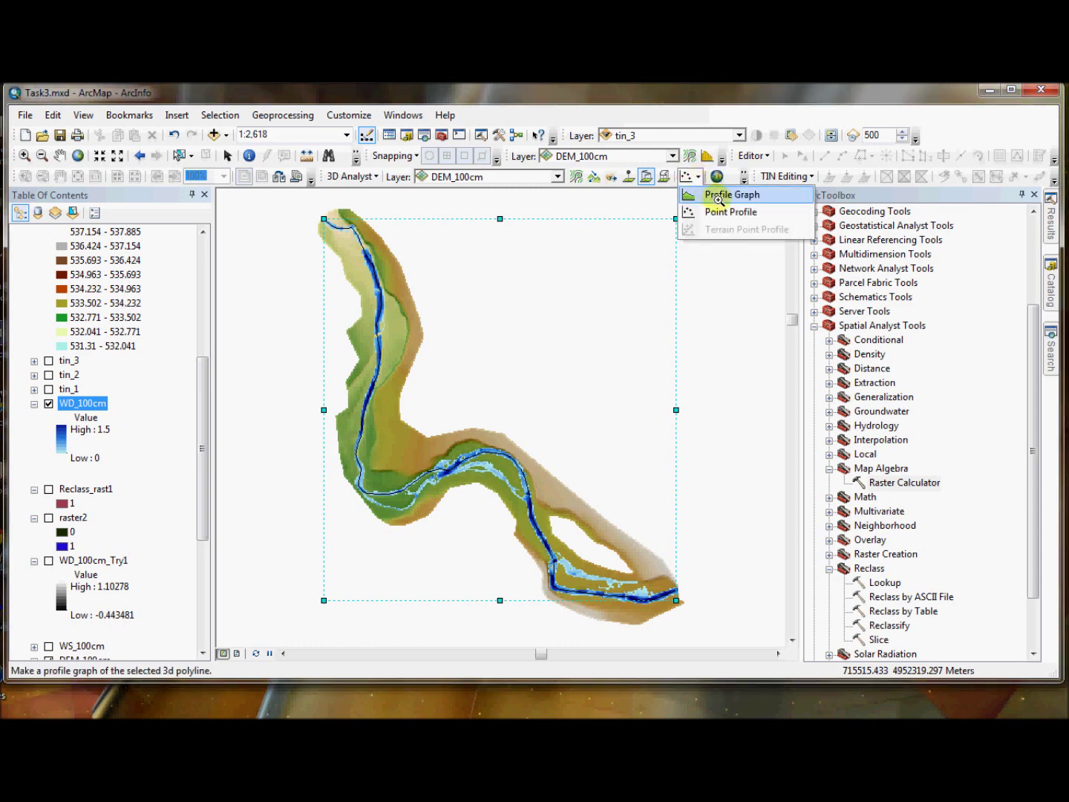
click(718, 196)
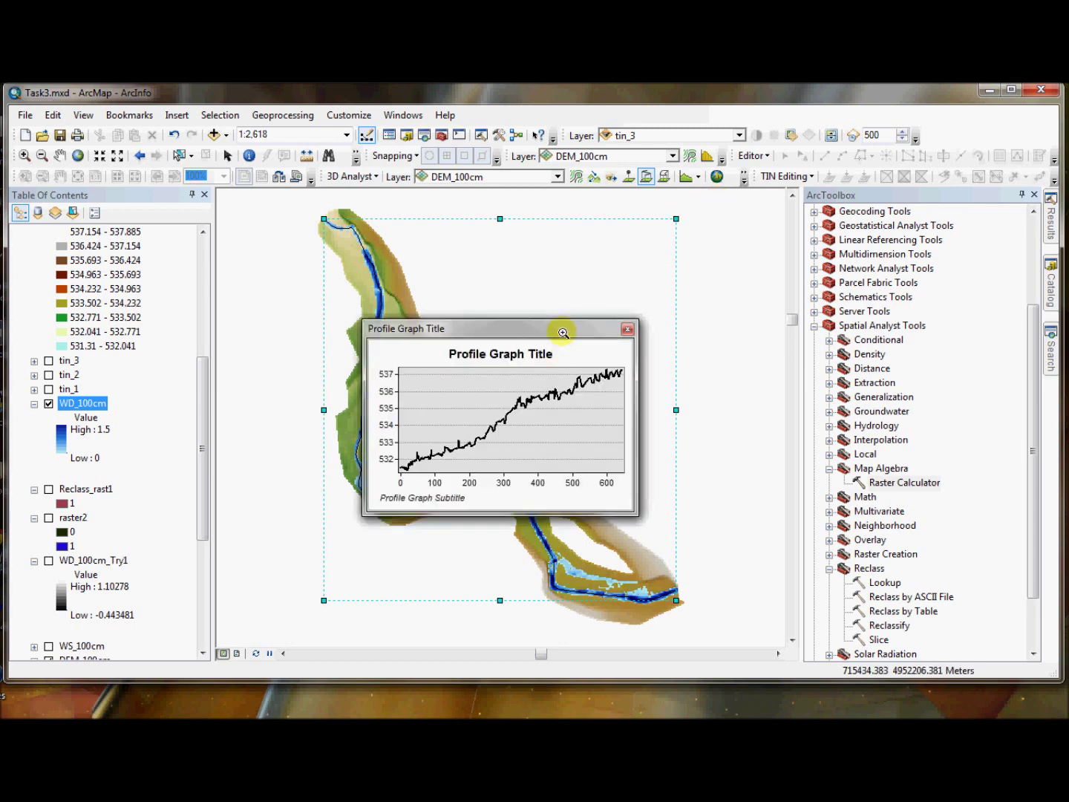
drag(641, 349, 1013, 343)
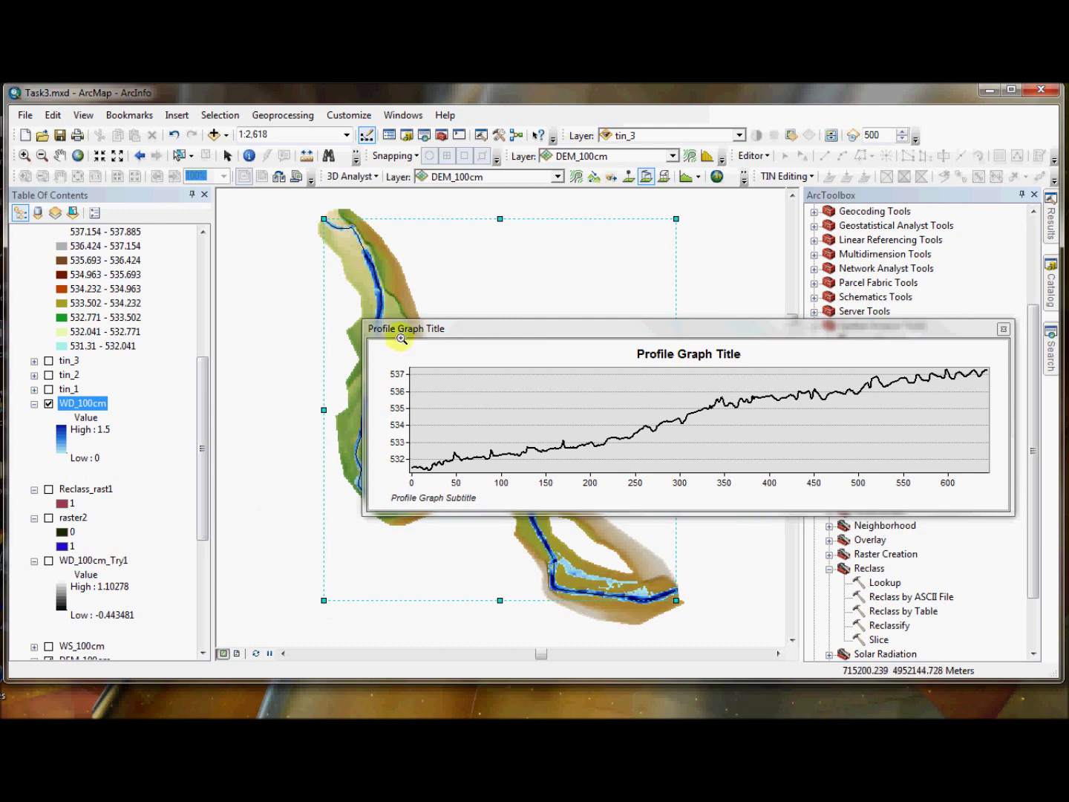
Export the profile graph's data in Excel format as Profile1_DEM to the Task3 folder and close the export dialog.
right_click(443, 351)
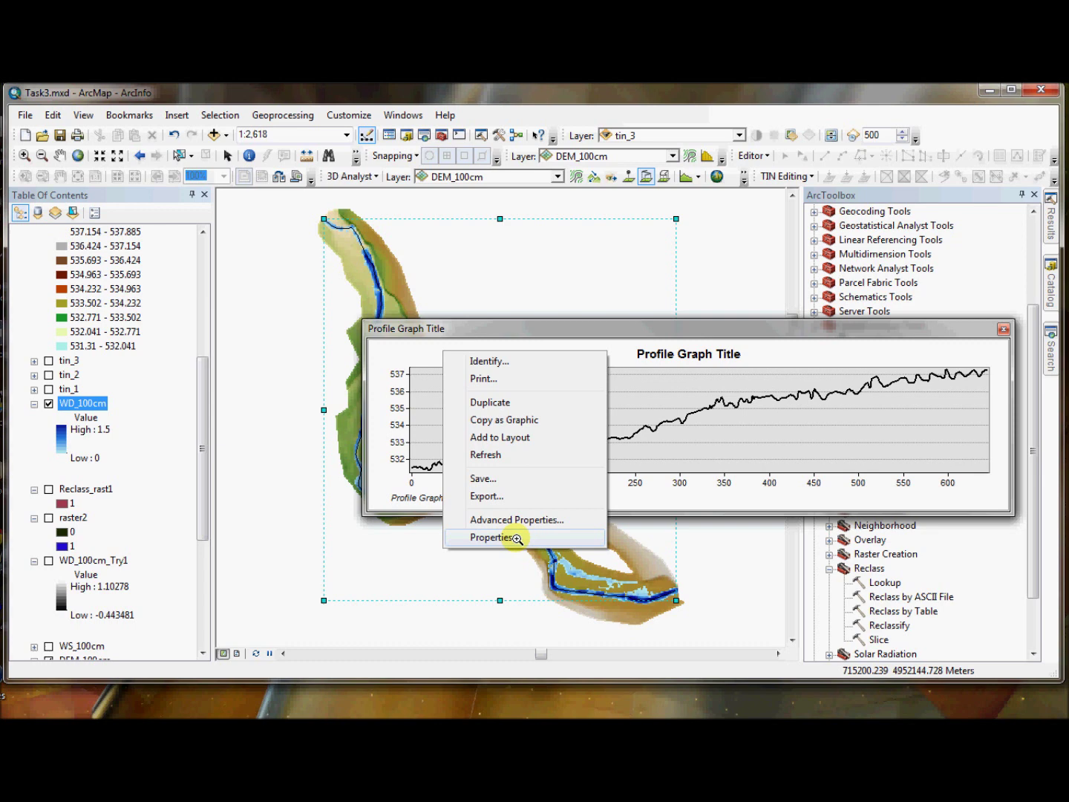
click(506, 497)
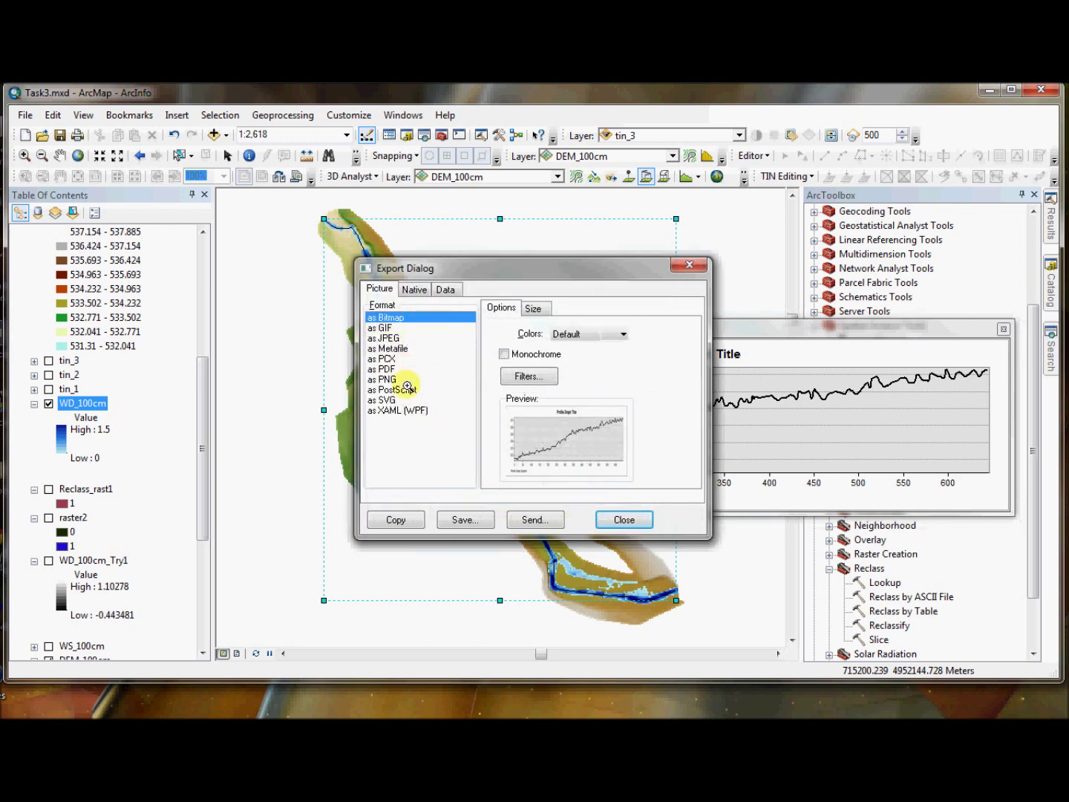
click(448, 289)
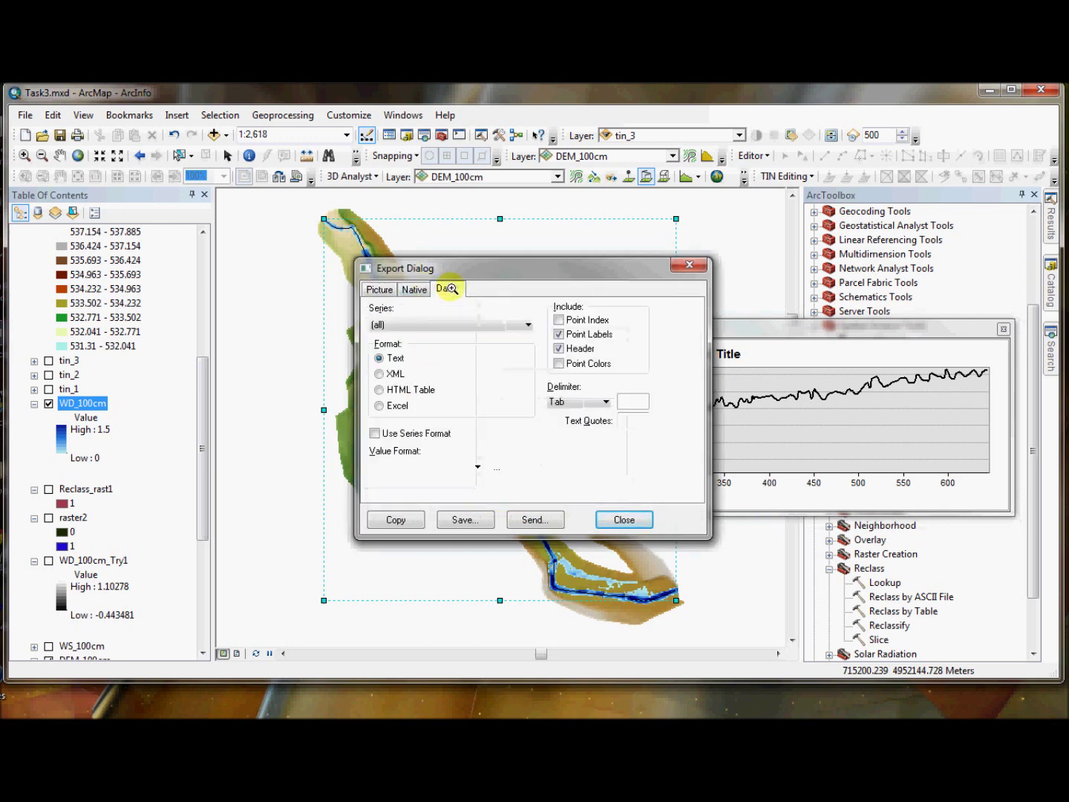
click(386, 406)
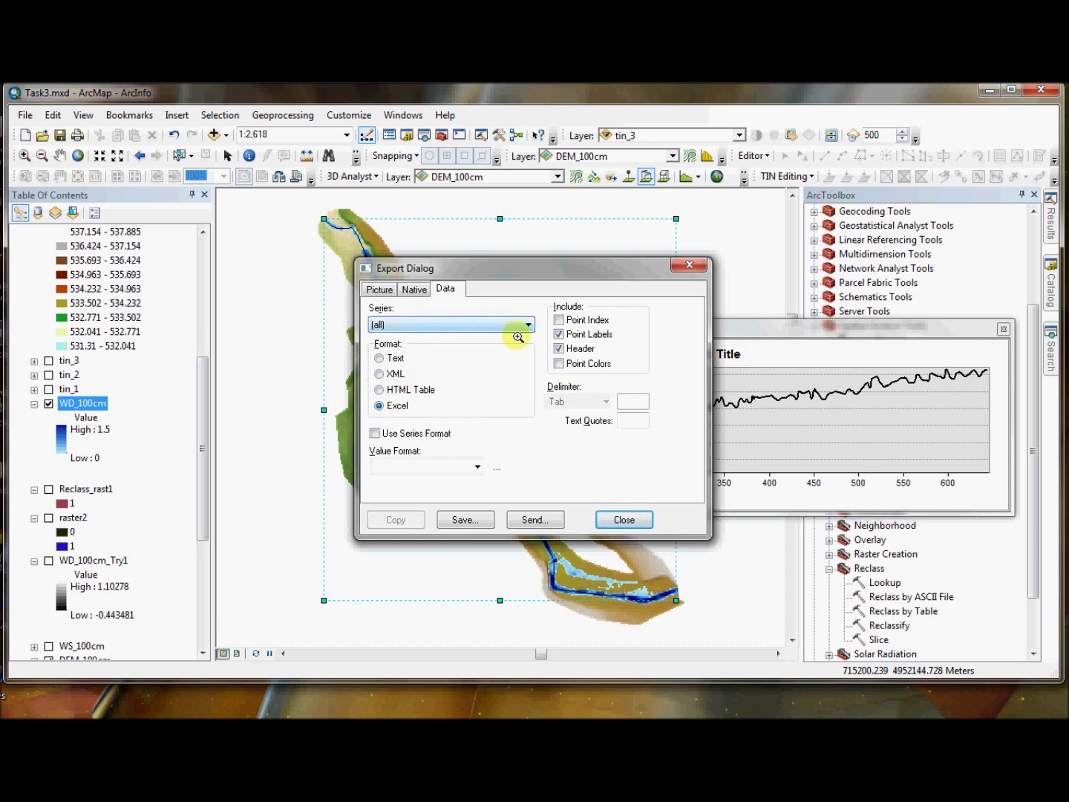
click(480, 519)
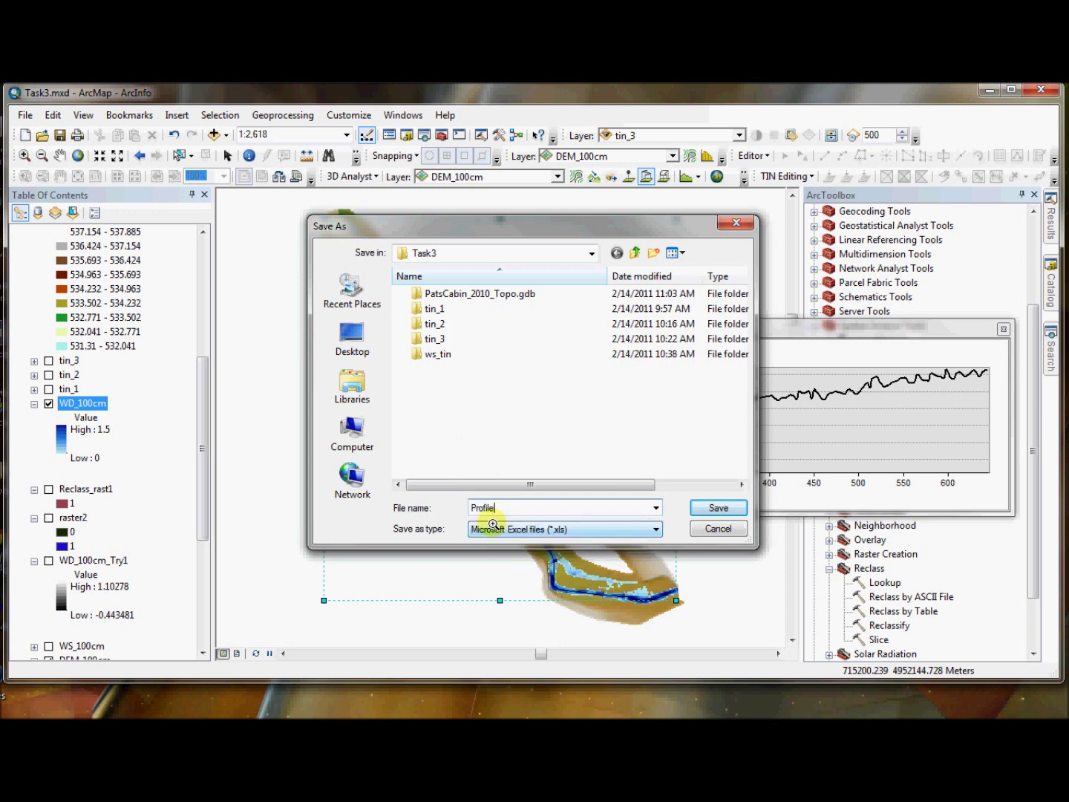
text(_DEM)
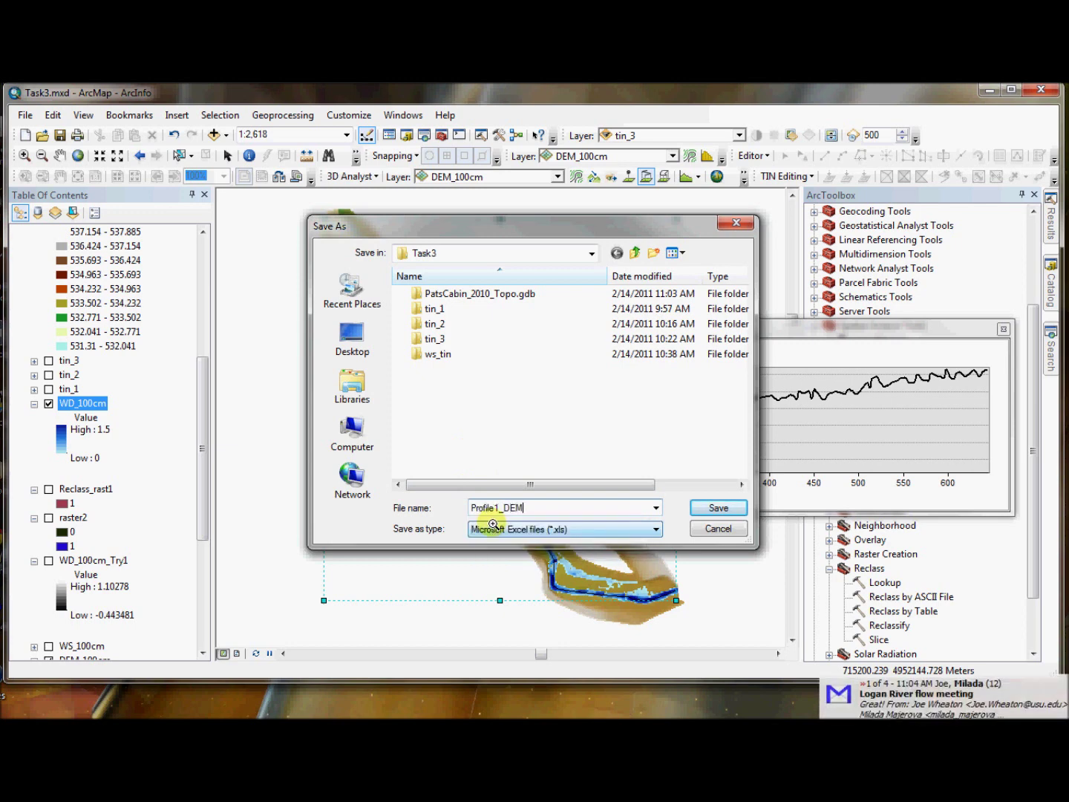
key(Return)
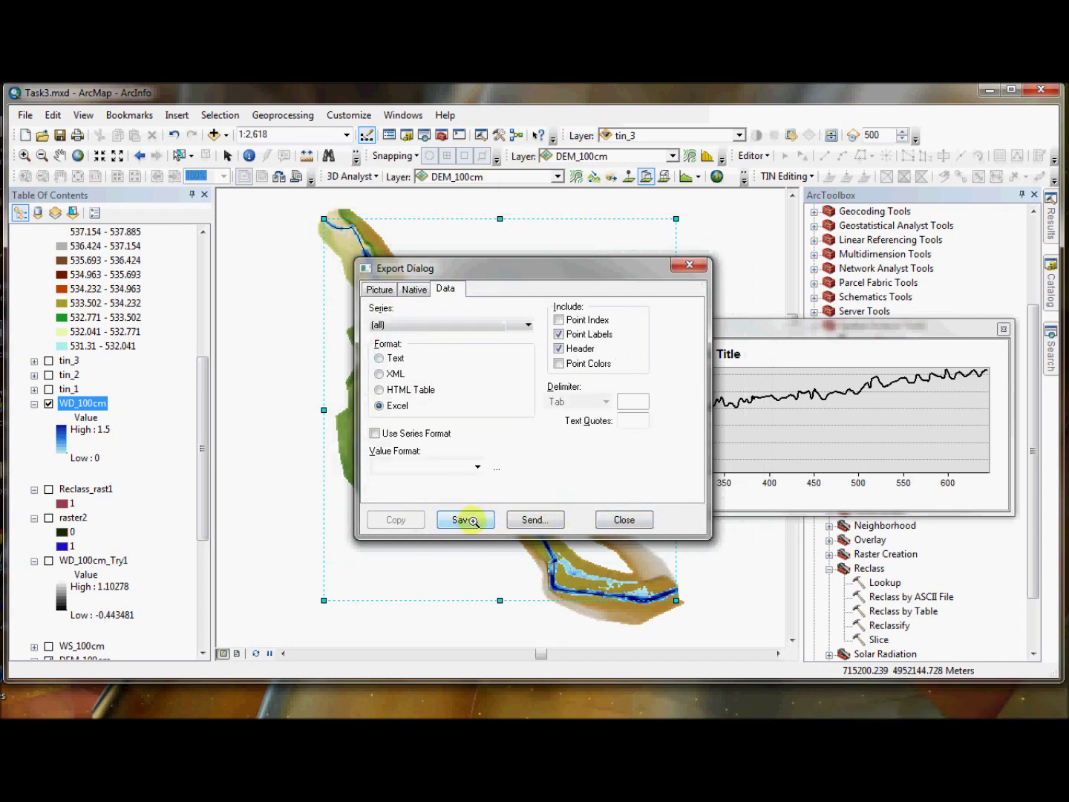
click(622, 519)
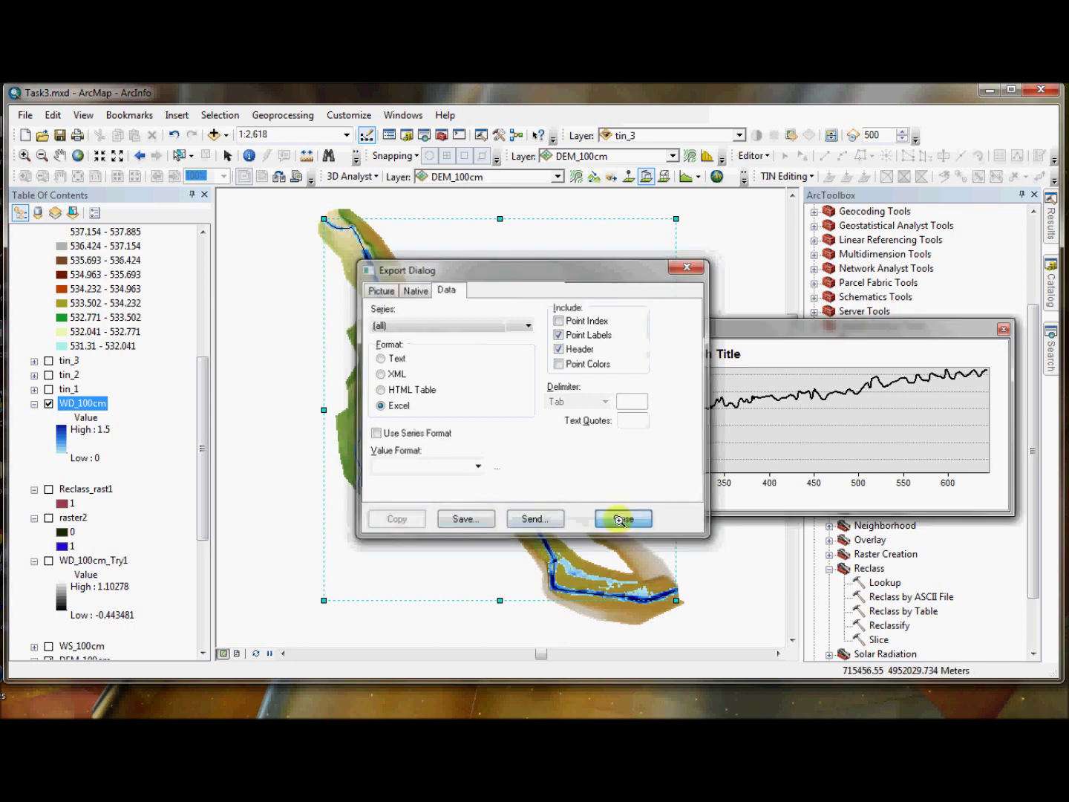
Switch to Windows Explorer, browse to WATS4930 > Spring 2010 > Labs > Lab06 > Task3 and open Profile1_DEM.xls.
click(110, 668)
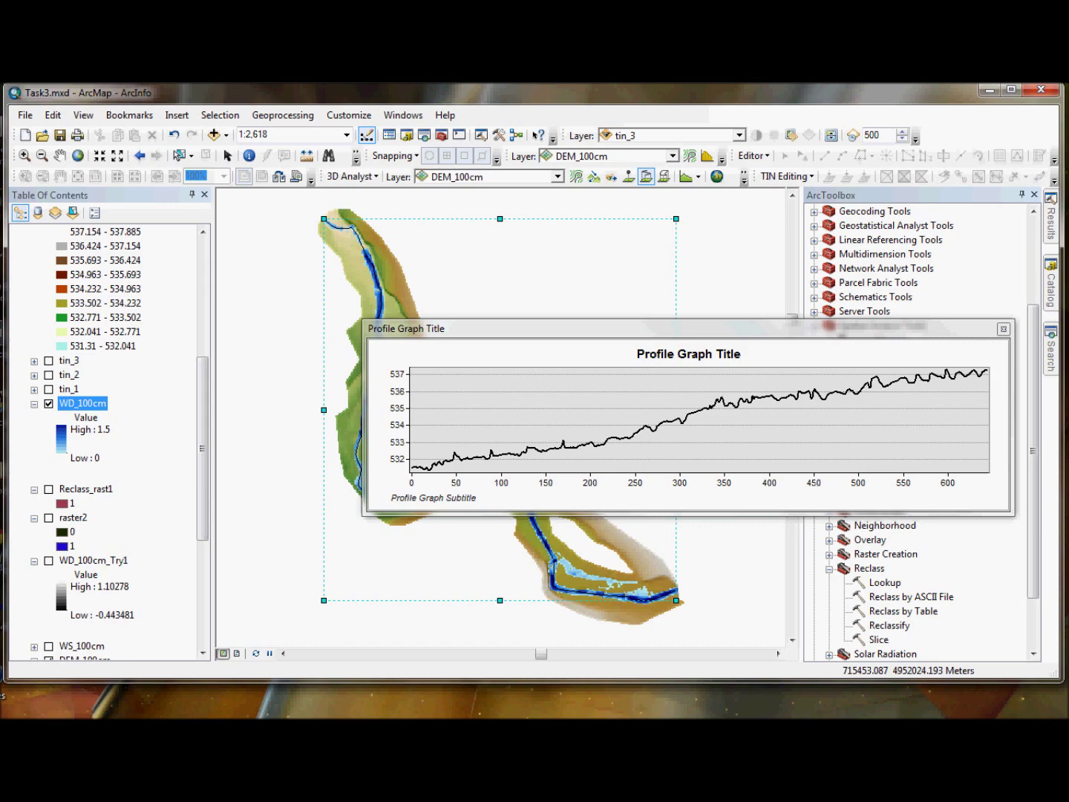
drag(8, 594, 469, 127)
click(246, 378)
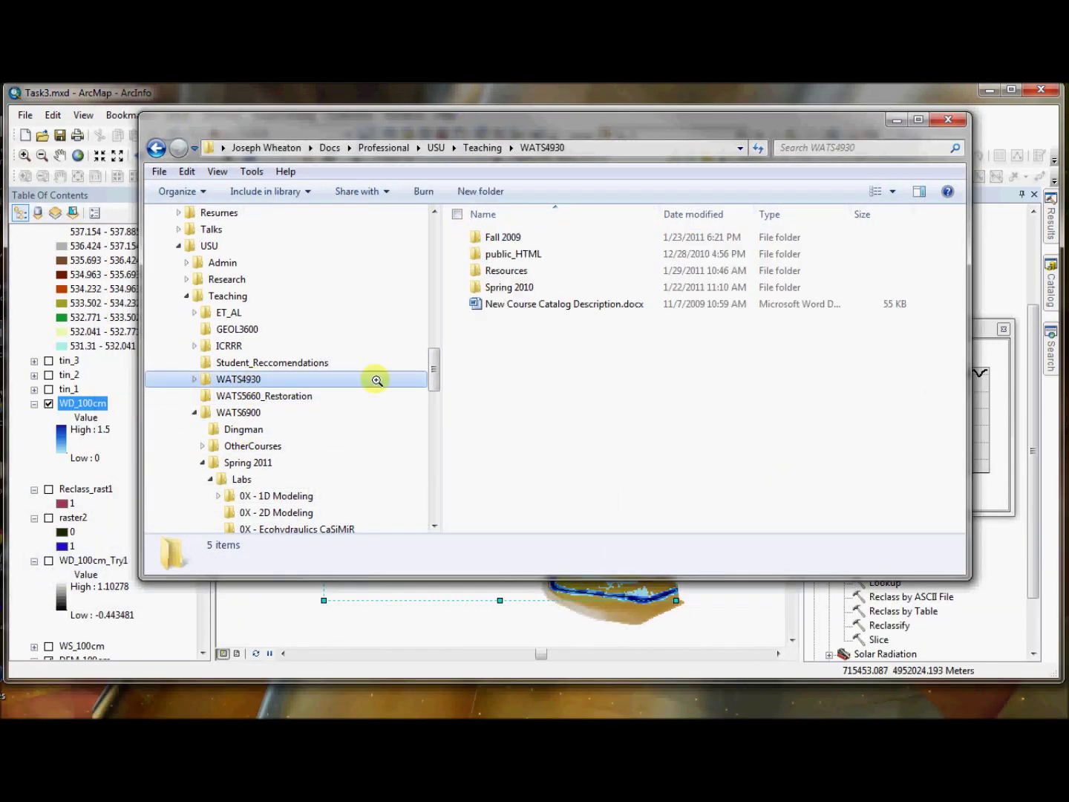
click(523, 288)
double_click(523, 287)
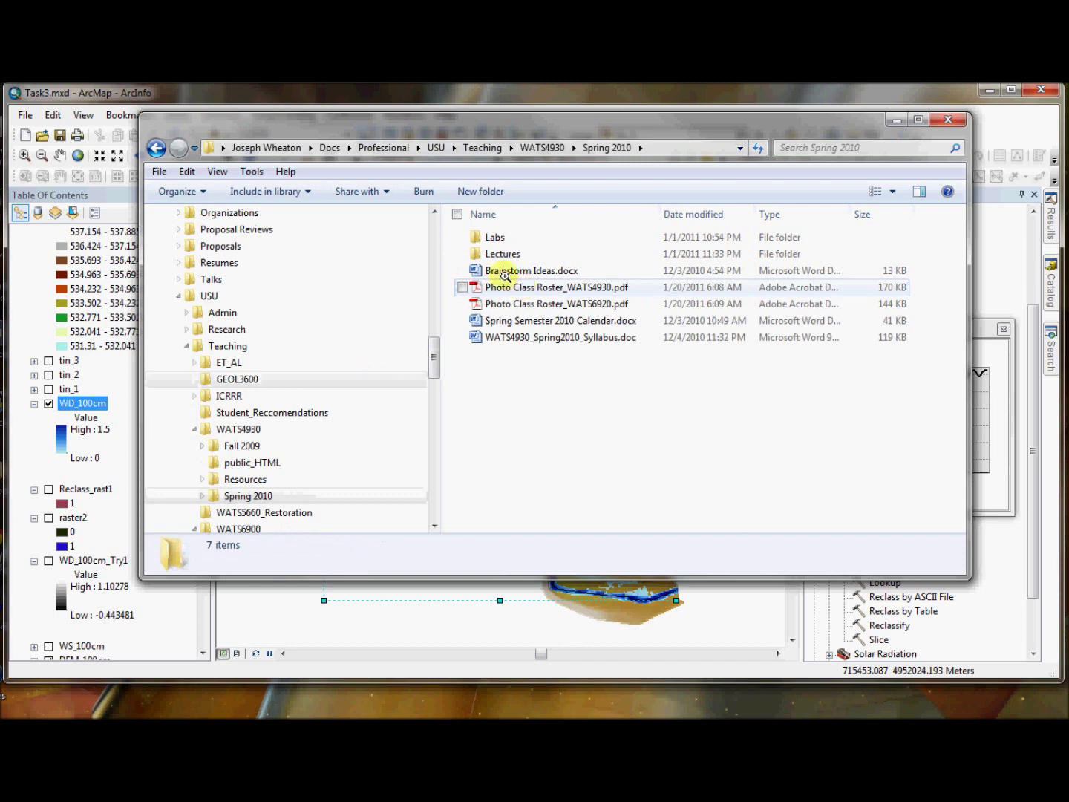
double_click(499, 237)
double_click(499, 320)
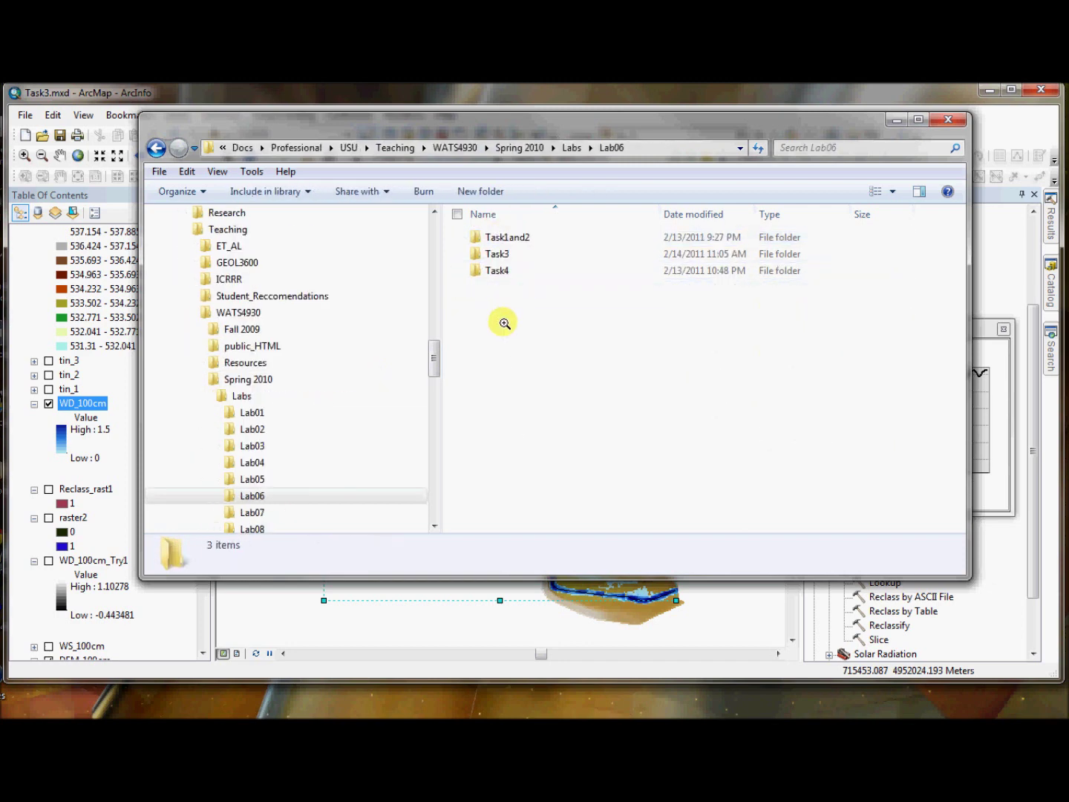
click(501, 255)
double_click(501, 255)
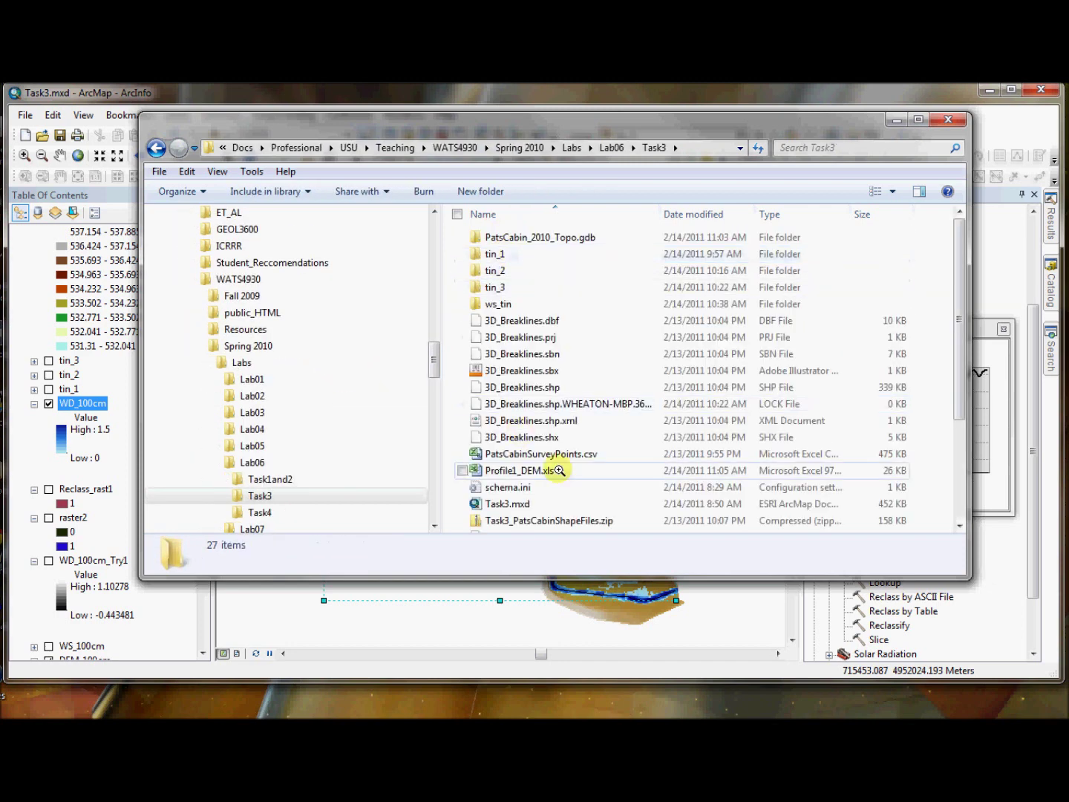
click(515, 471)
double_click(514, 471)
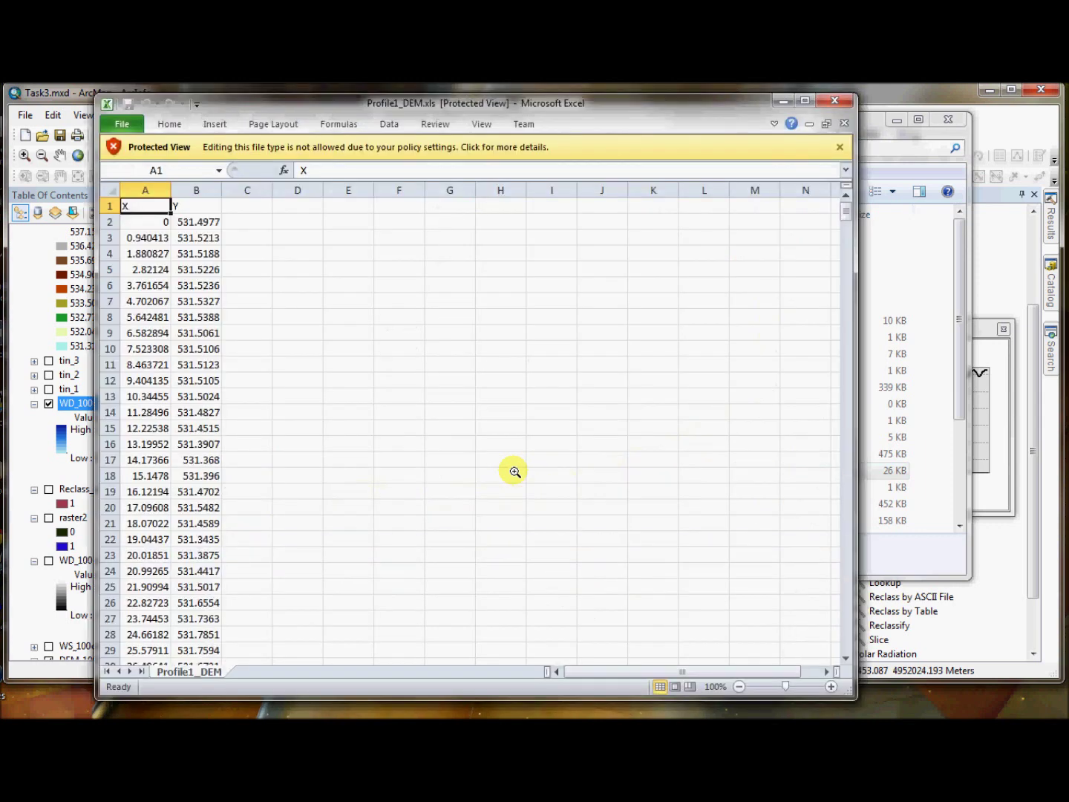
Examine the X and Y columns of the exported profile data in Excel, closing the workbook when done.
click(152, 226)
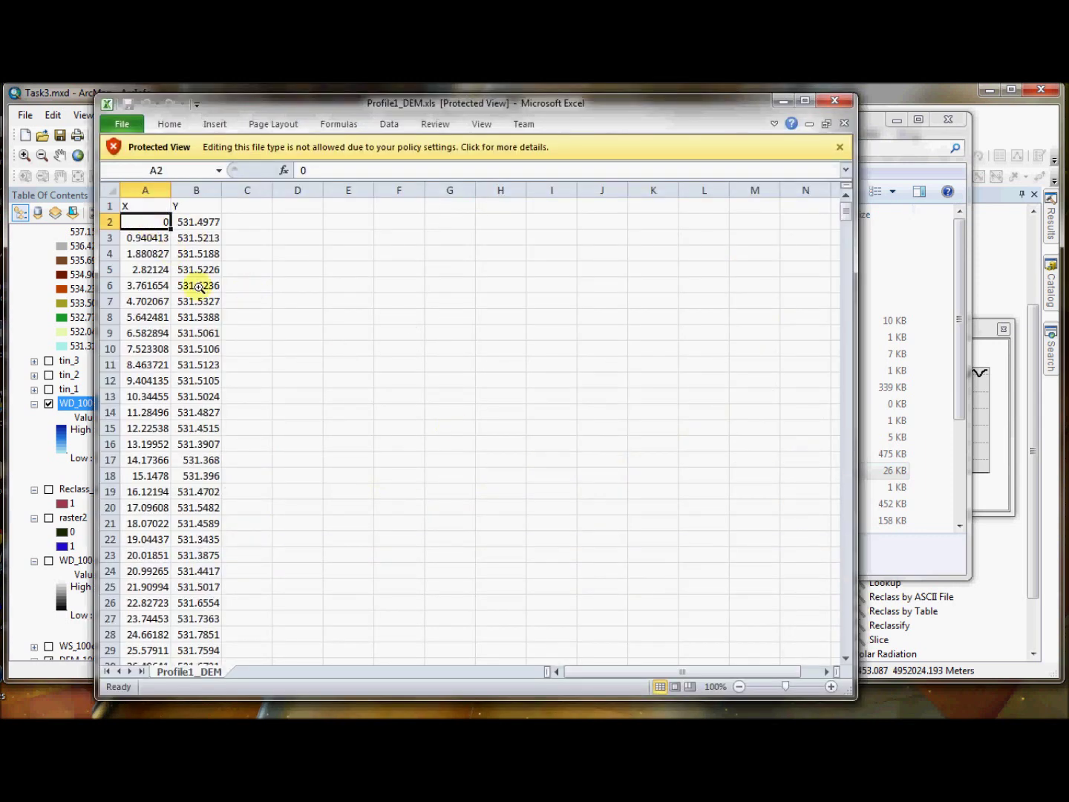
key(Right)
key(Left)
key(Down)
key(Down)
key(Down)
key(Down)
key(Down)
key(Down)
key(Down)
key(Down)
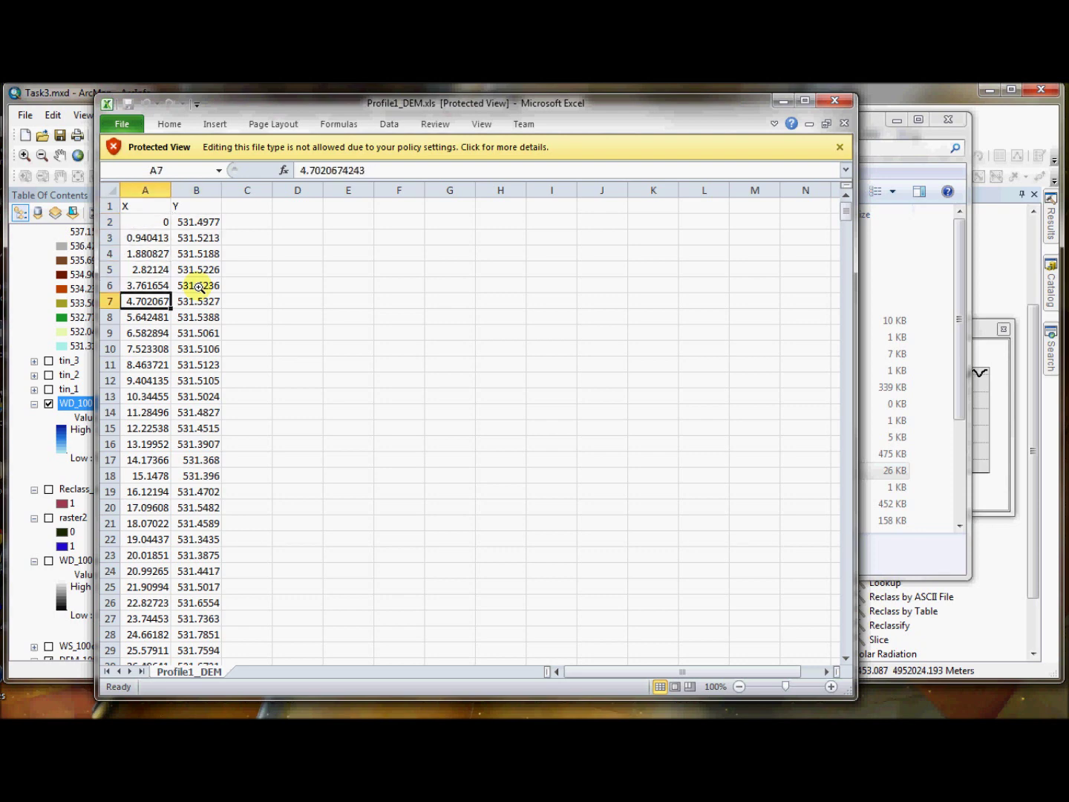
key(Down)
key(Down)
key(Down)
key(Down)
key(Down)
key(Right)
key(Up)
key(Up)
key(Up)
key(Up)
key(Up)
key(Up)
key(Up)
key(Up)
key(Up)
key(Up)
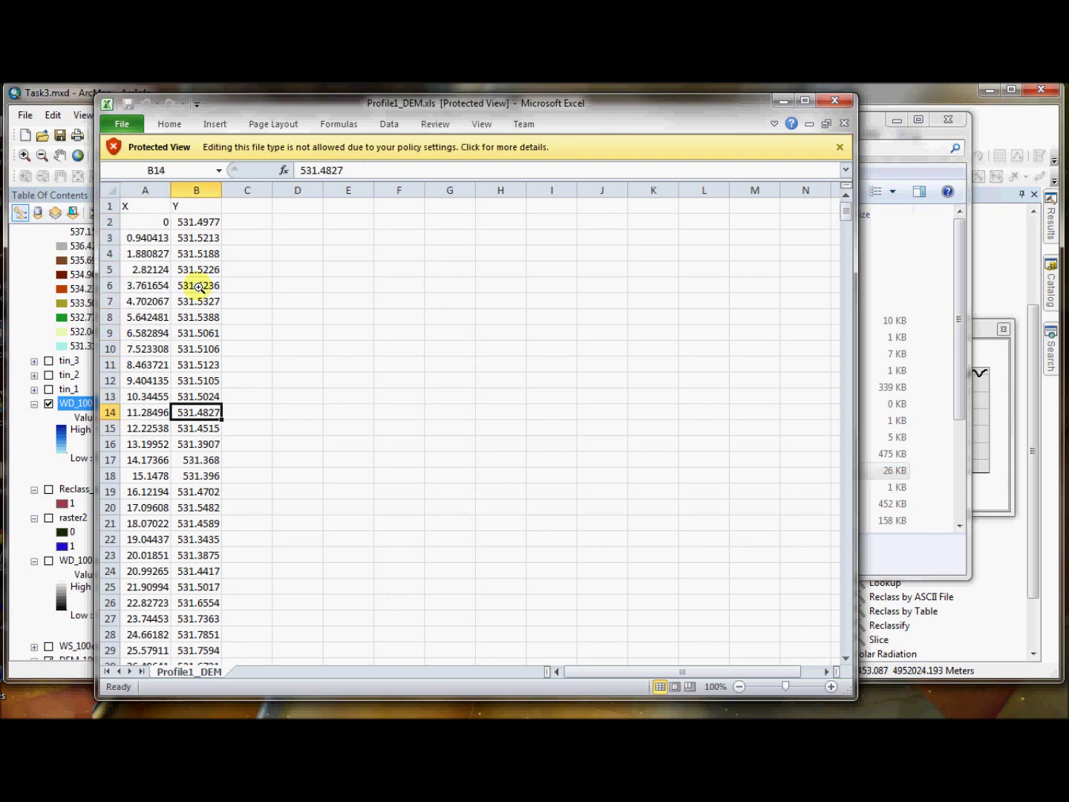
key(Up)
key(Up)
key(Up)
key(Down)
key(Down)
key(Down)
key(Down)
key(Down)
key(Down)
key(Down)
key(Down)
key(Down)
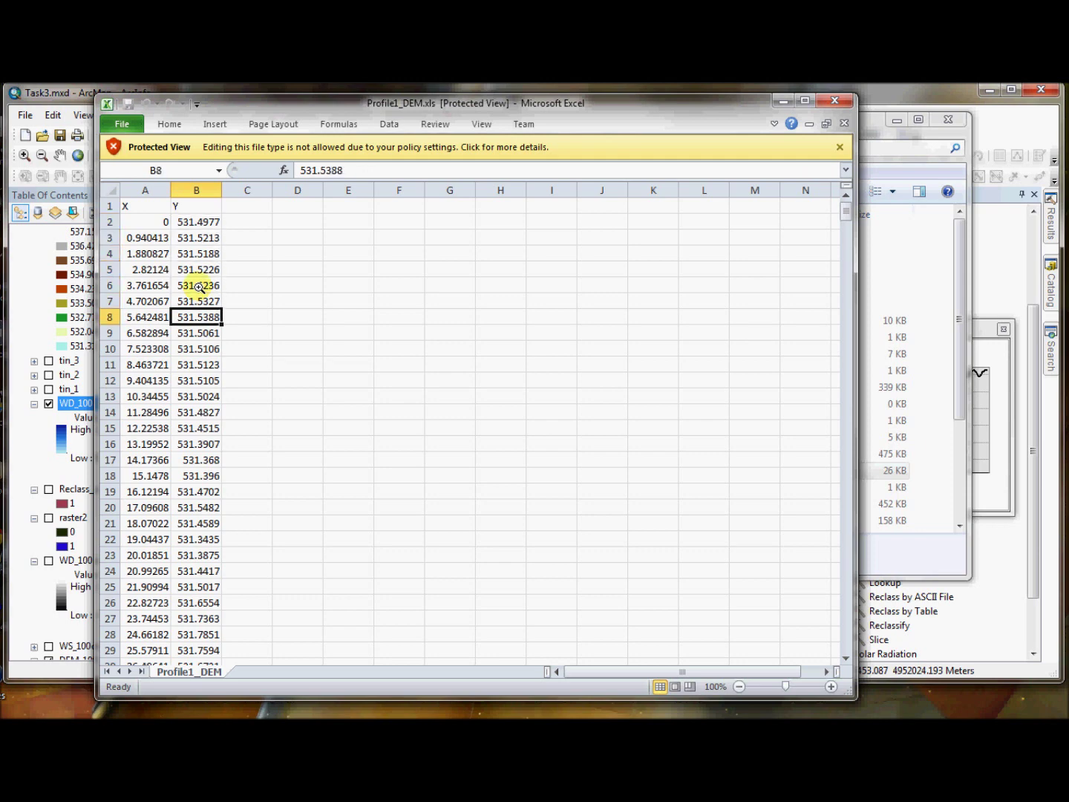
click(304, 329)
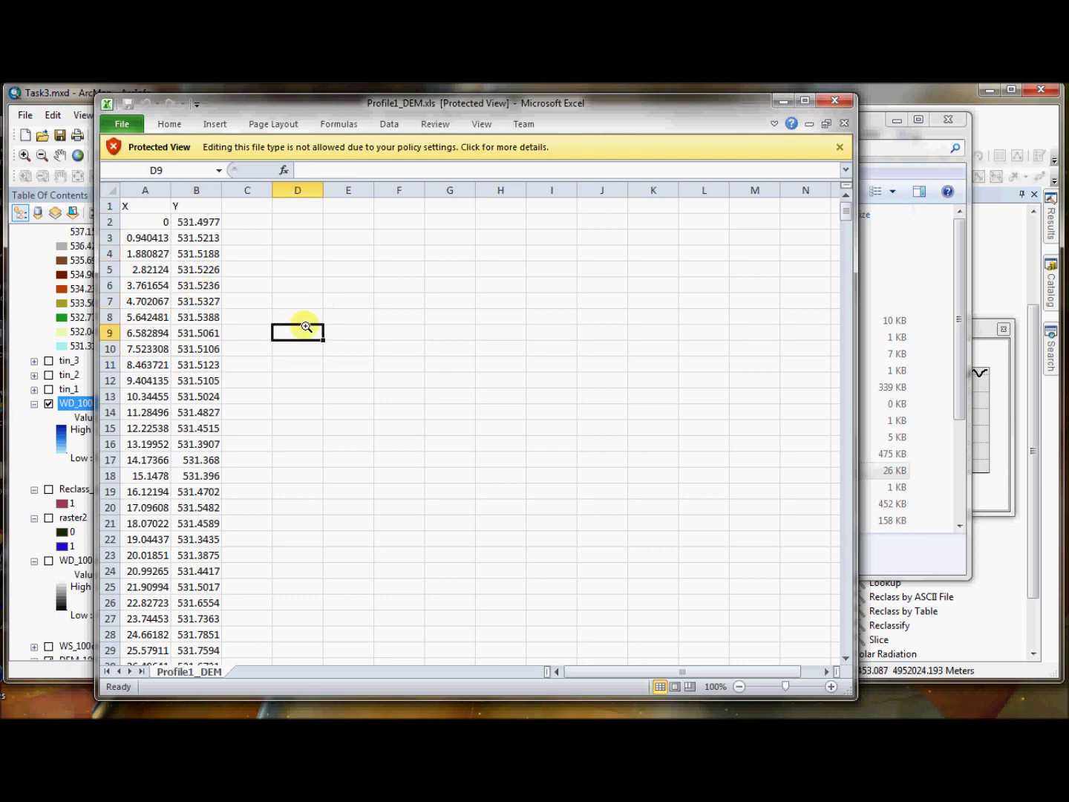
mouse_move(845, 212)
mouse_down()
mouse_move(837, 539)
mouse_move(831, 202)
mouse_move(835, 649)
mouse_move(835, 194)
mouse_up()
click(834, 100)
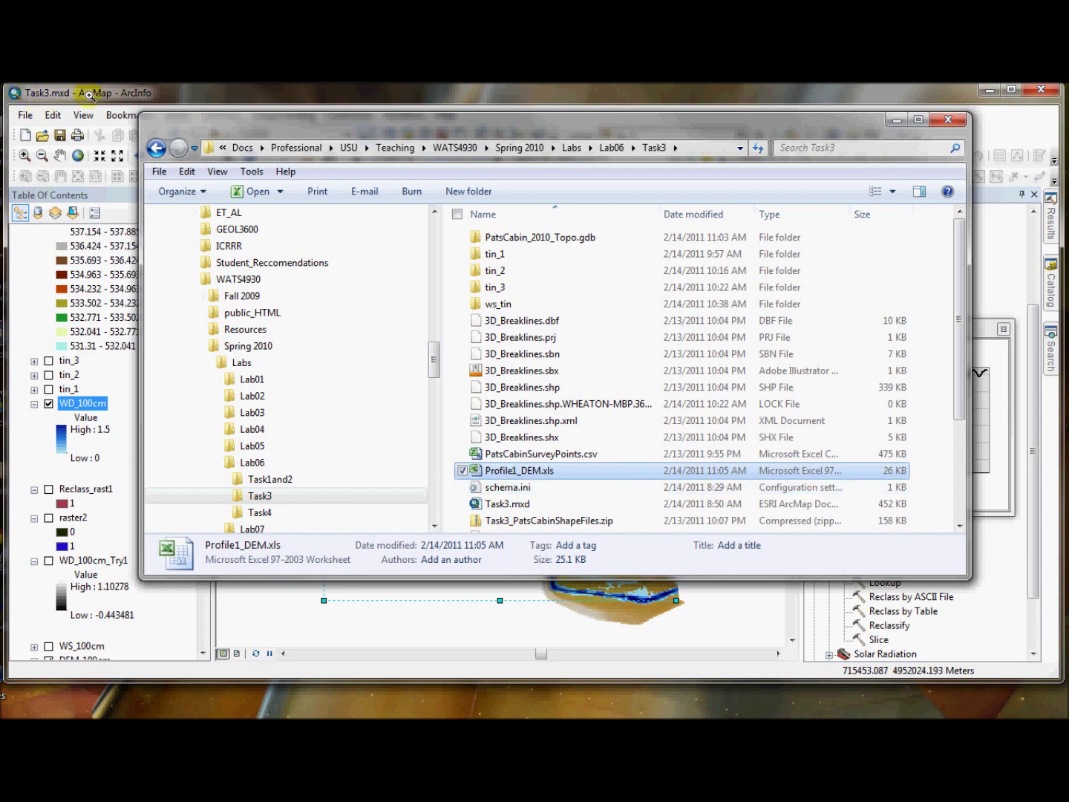
Back in ArcMap, close the longitudinal profile graph and draw an interpolated cross-section line over the channel just west of the arched middle bend.
click(991, 445)
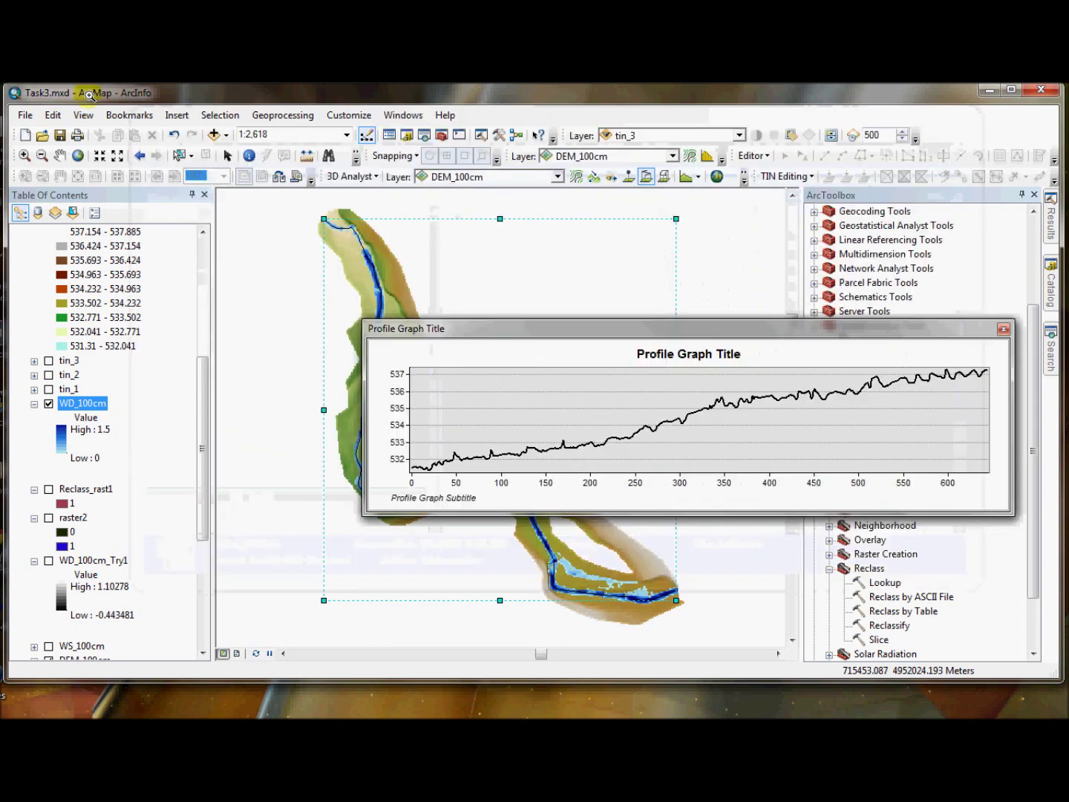
click(1002, 334)
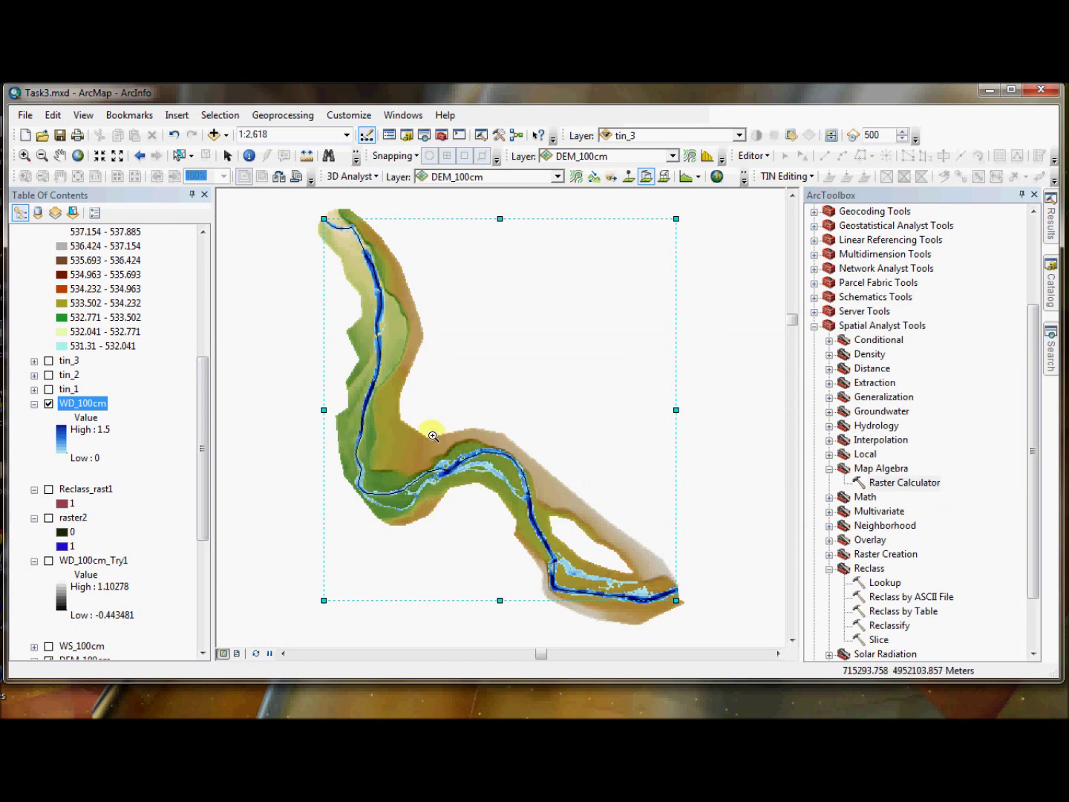
click(448, 496)
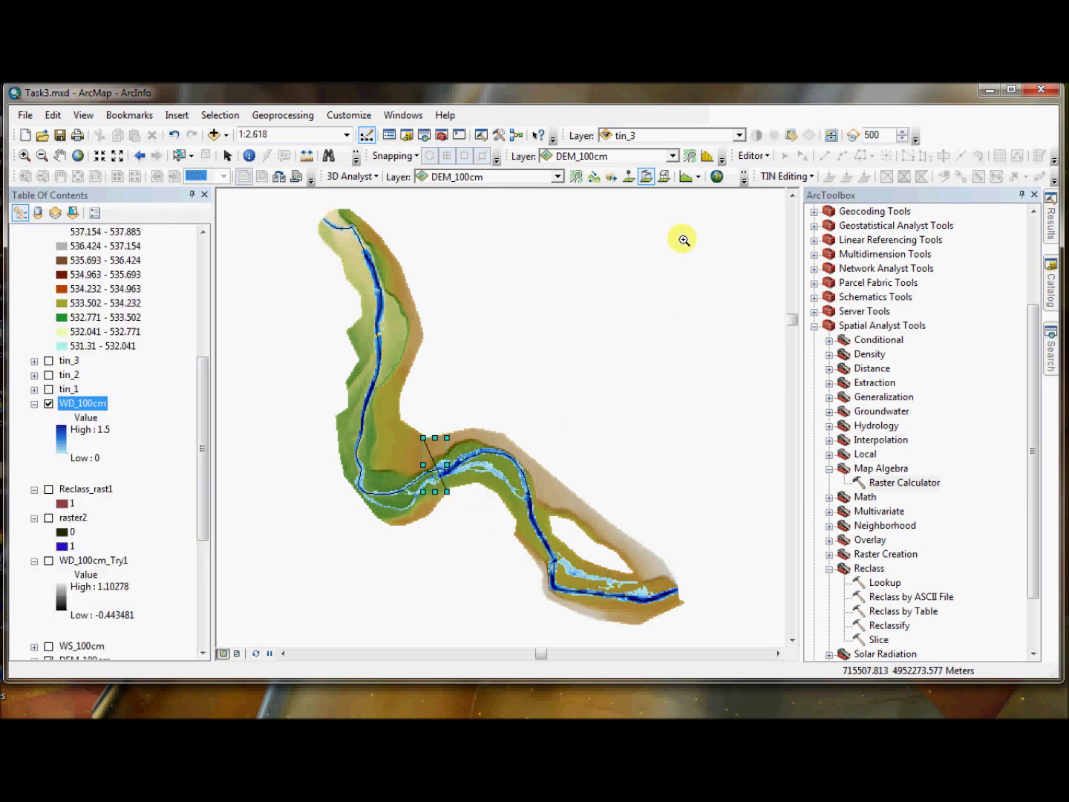
Create a profile graph from the cross-section line and move its window northeast of the line, clear of the channel.
click(697, 176)
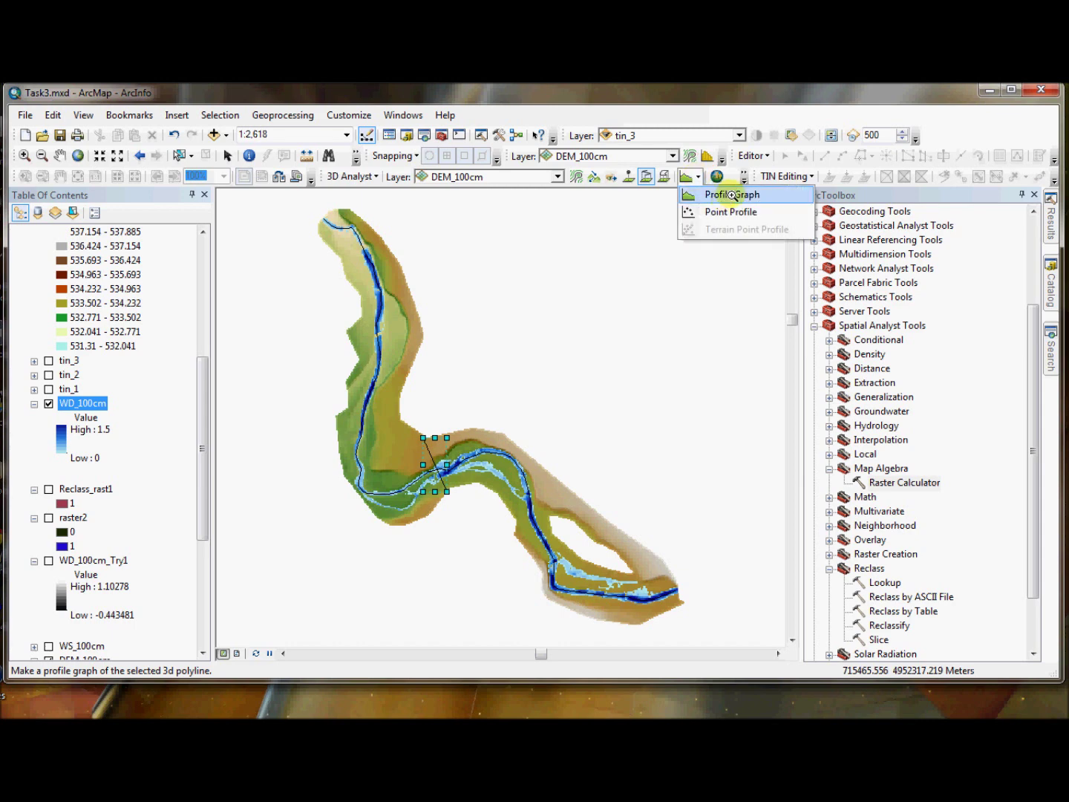
click(733, 195)
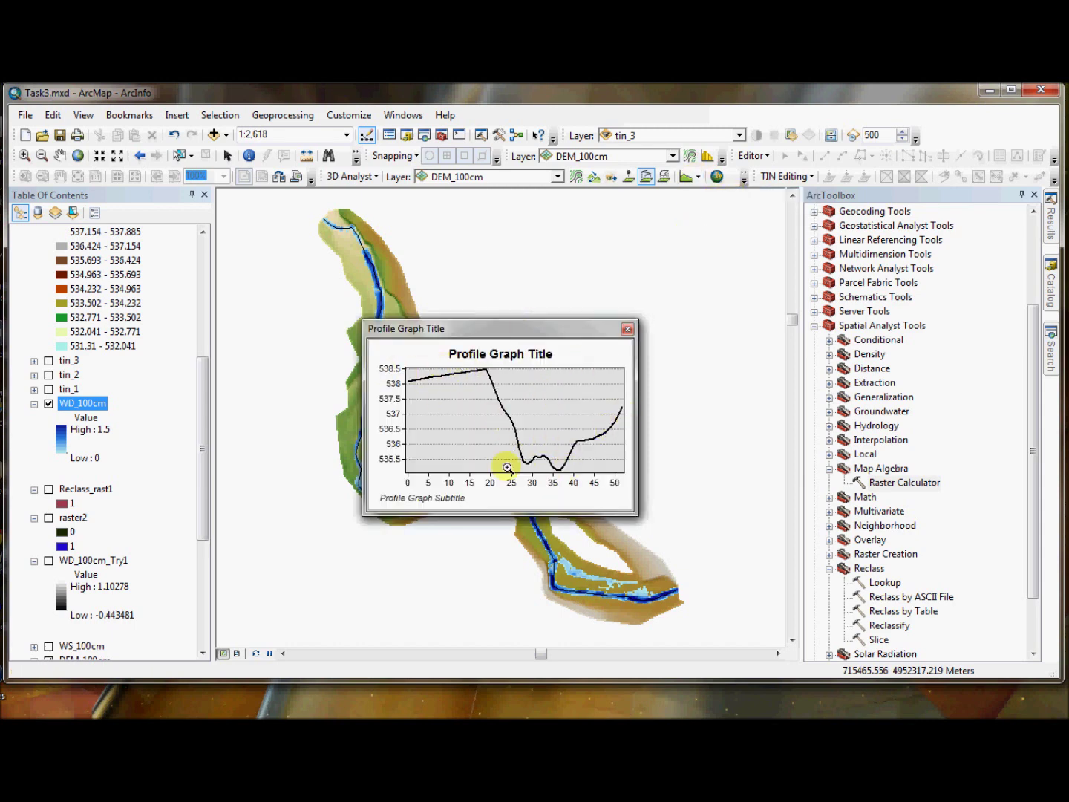
click(553, 248)
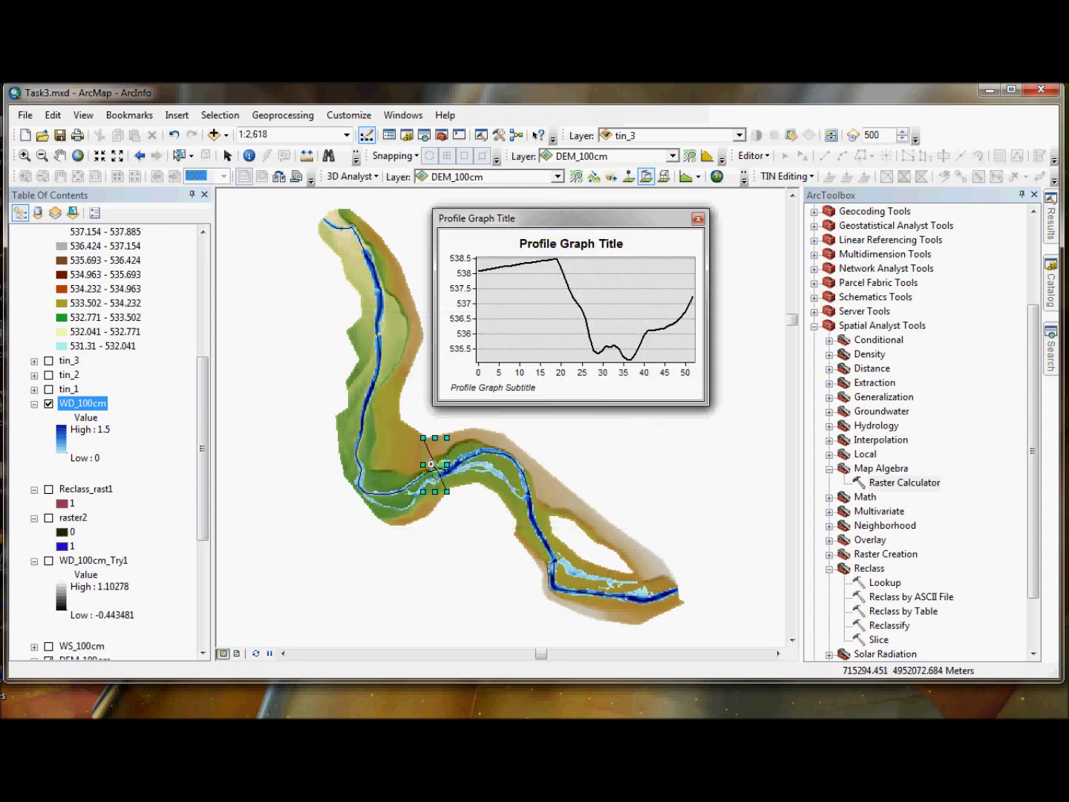